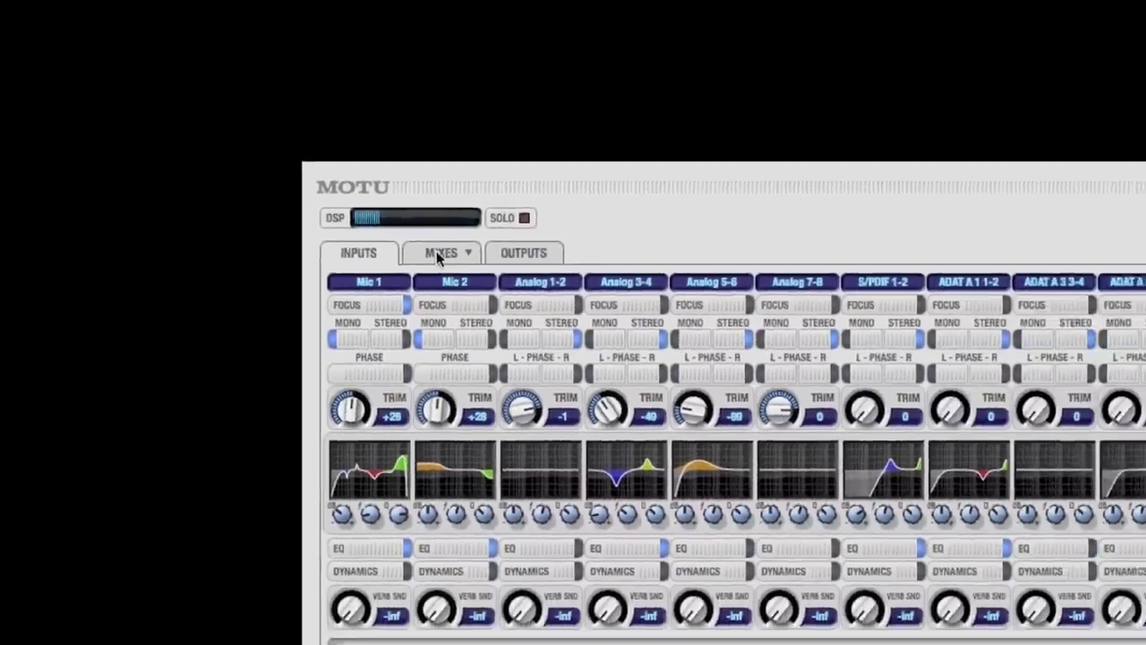
- Switch to the Mixes tab to show each channel's fader, pan and level
click(601, 85)
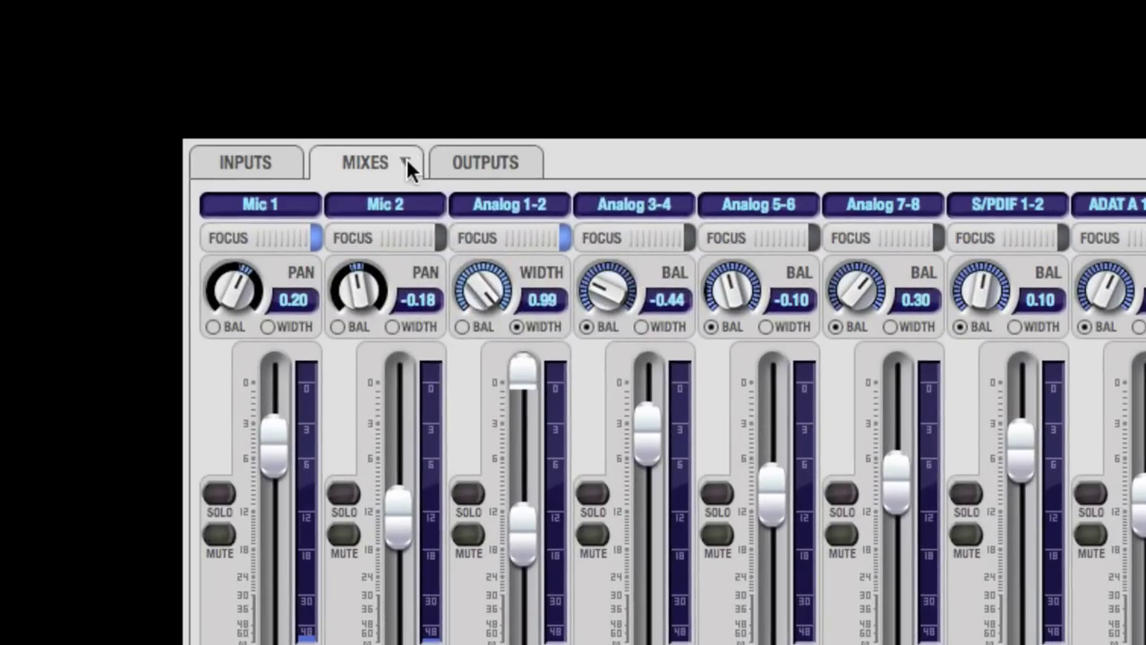
- Keep the Main mix's output set to Main Out 1-2 – Main
click(349, 363)
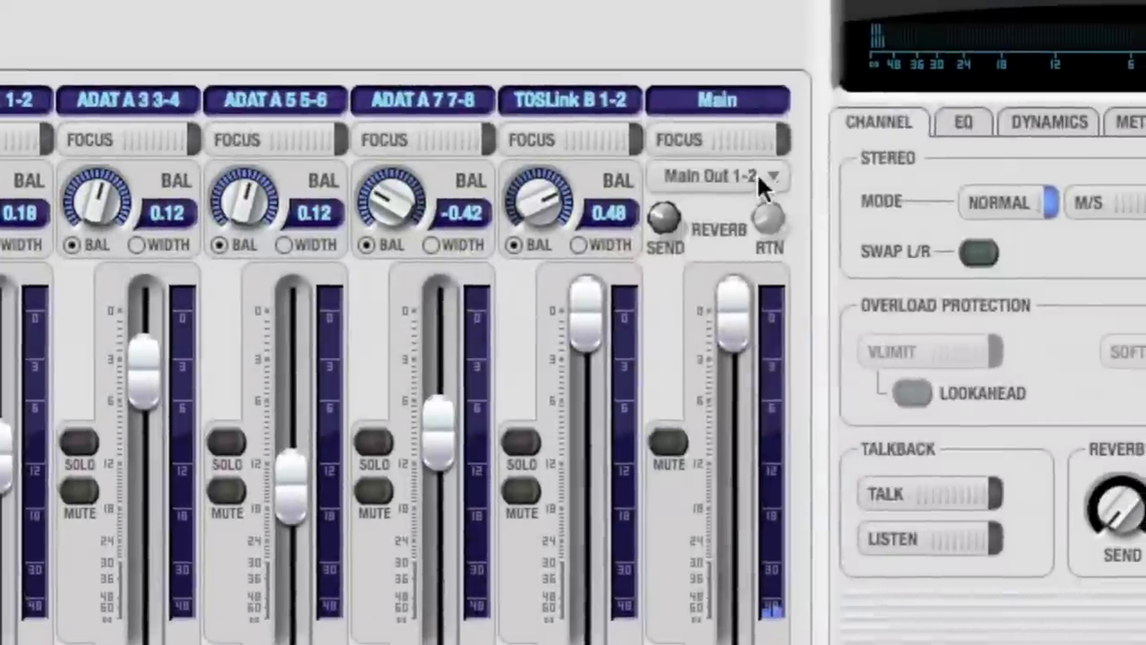
click(867, 321)
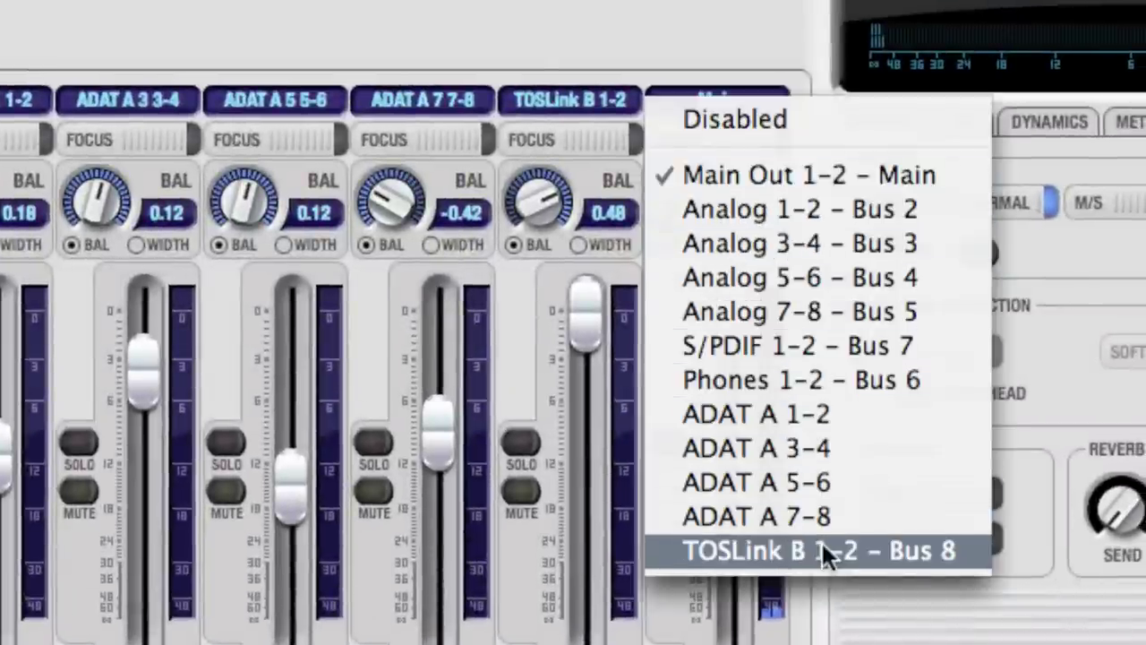
click(859, 172)
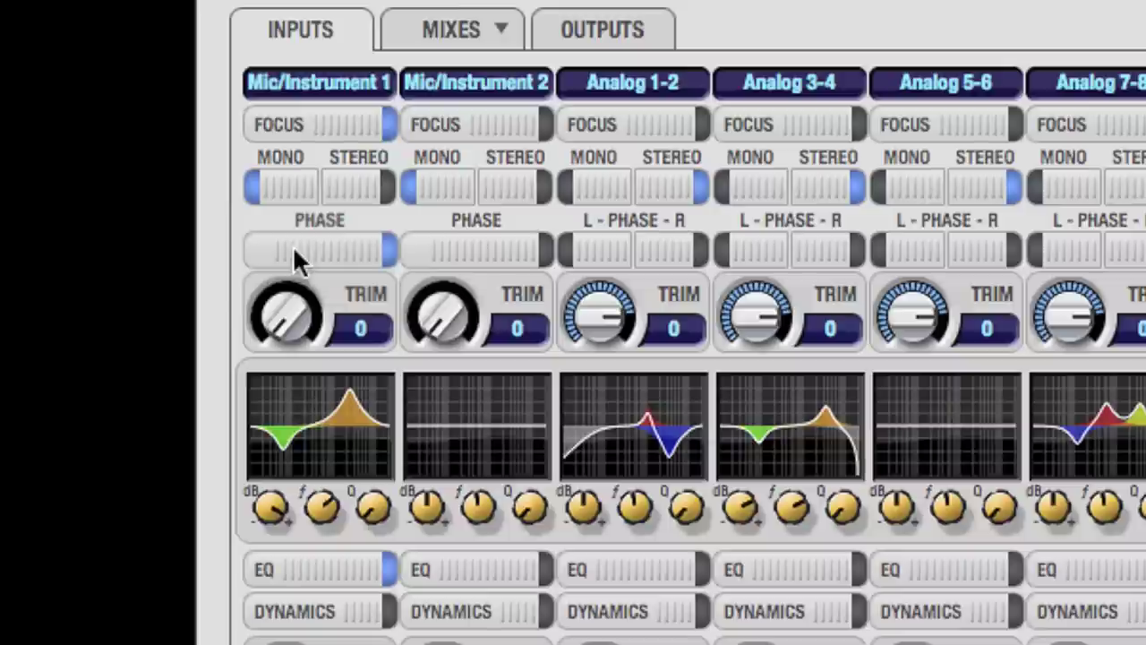
- Toggle phase inversion on Mic/Instrument 1 and 2, leaving both off
click(294, 252)
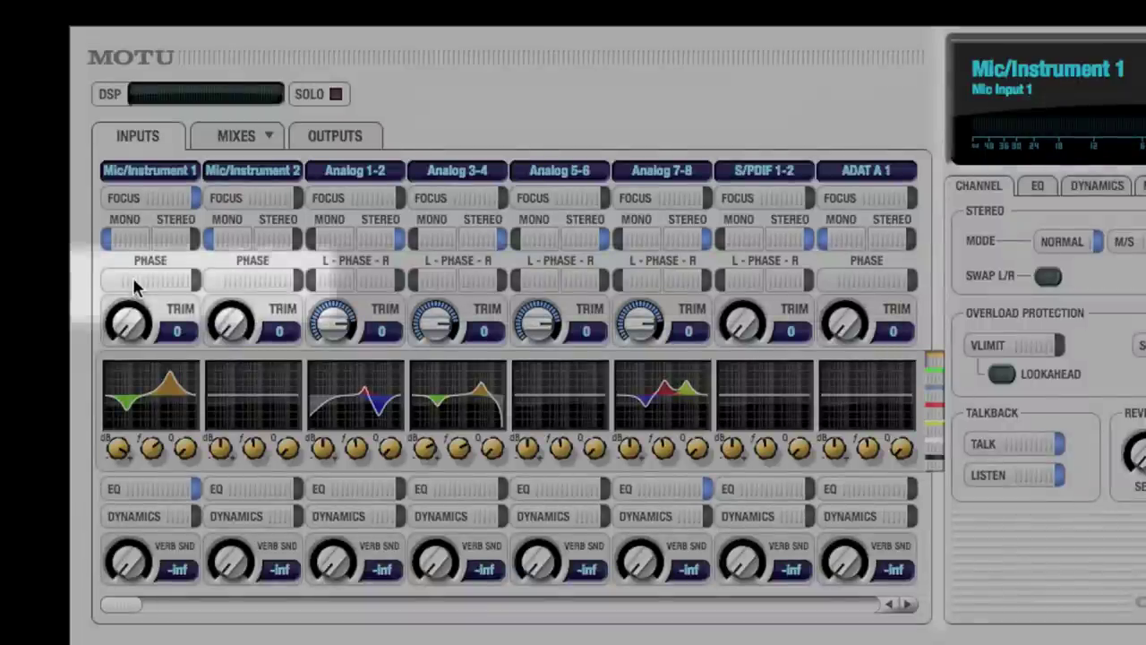
click(134, 280)
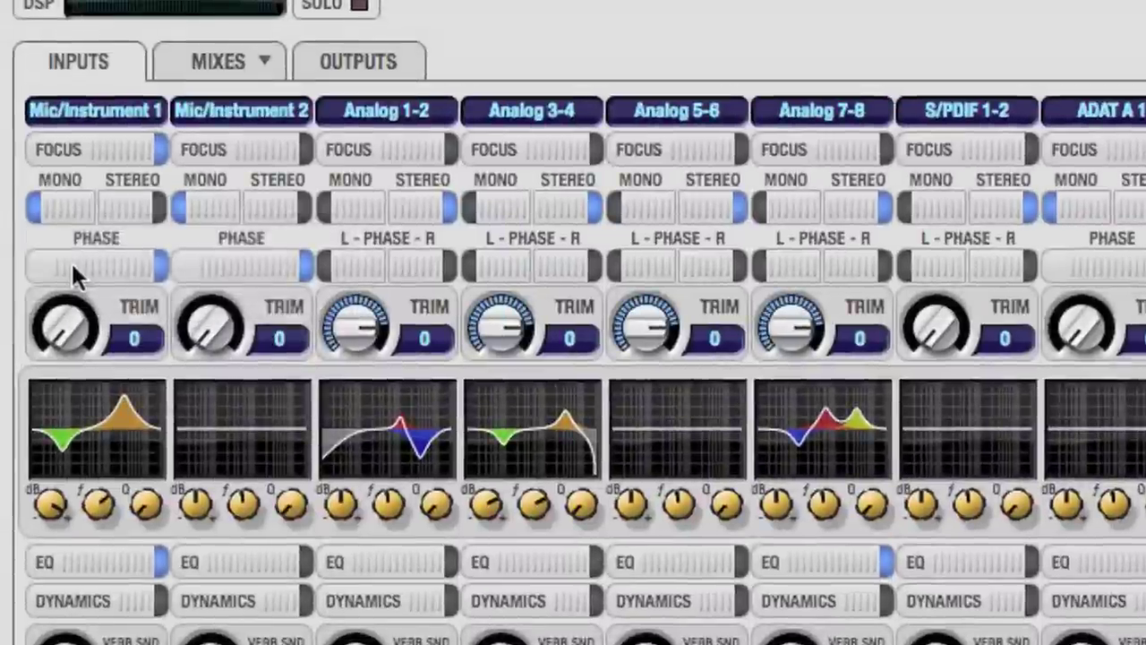
click(108, 277)
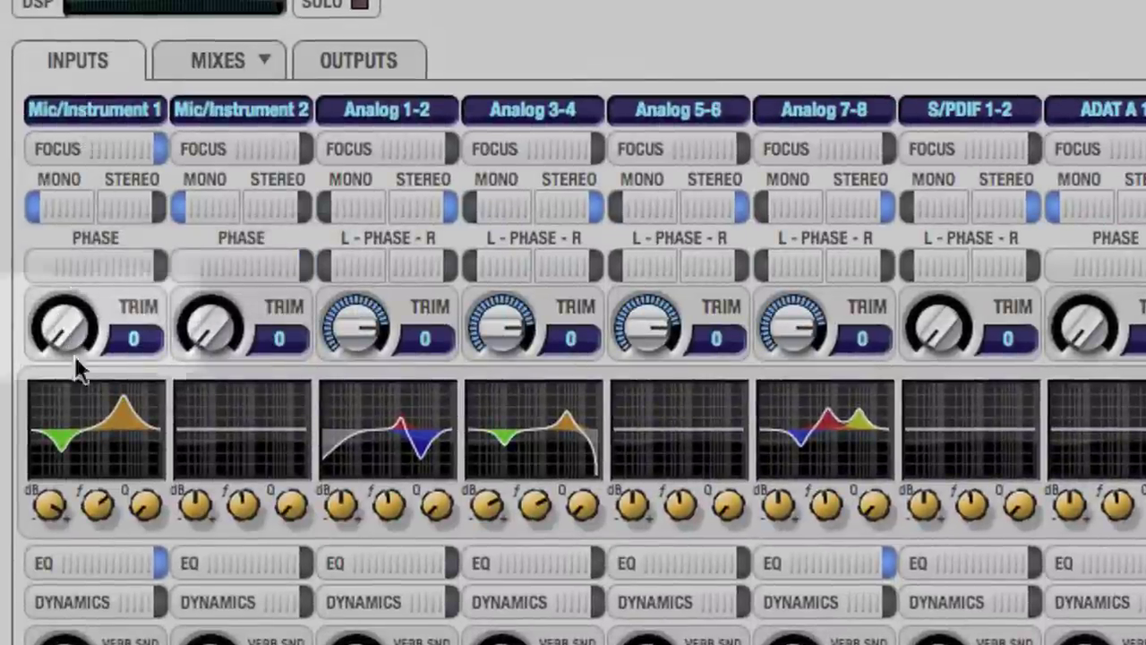
mouse_move(75, 355)
mouse_down()
mouse_move(74, 309)
mouse_move(75, 356)
mouse_up()
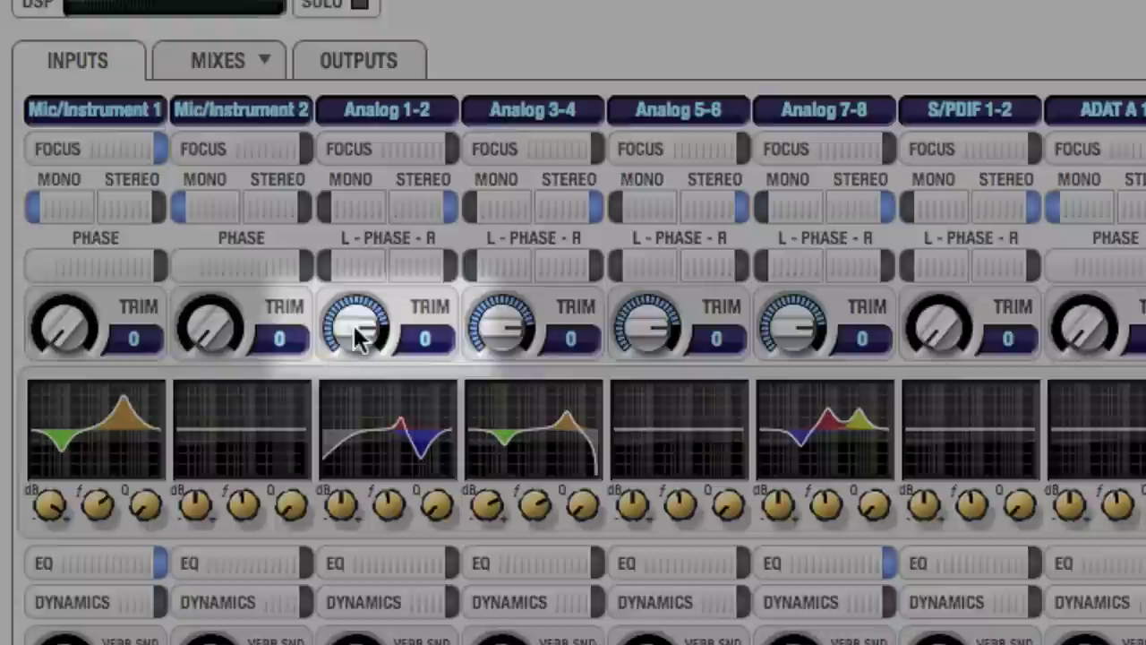
mouse_move(367, 329)
mouse_down()
mouse_move(367, 308)
mouse_move(367, 415)
mouse_move(368, 328)
mouse_up()
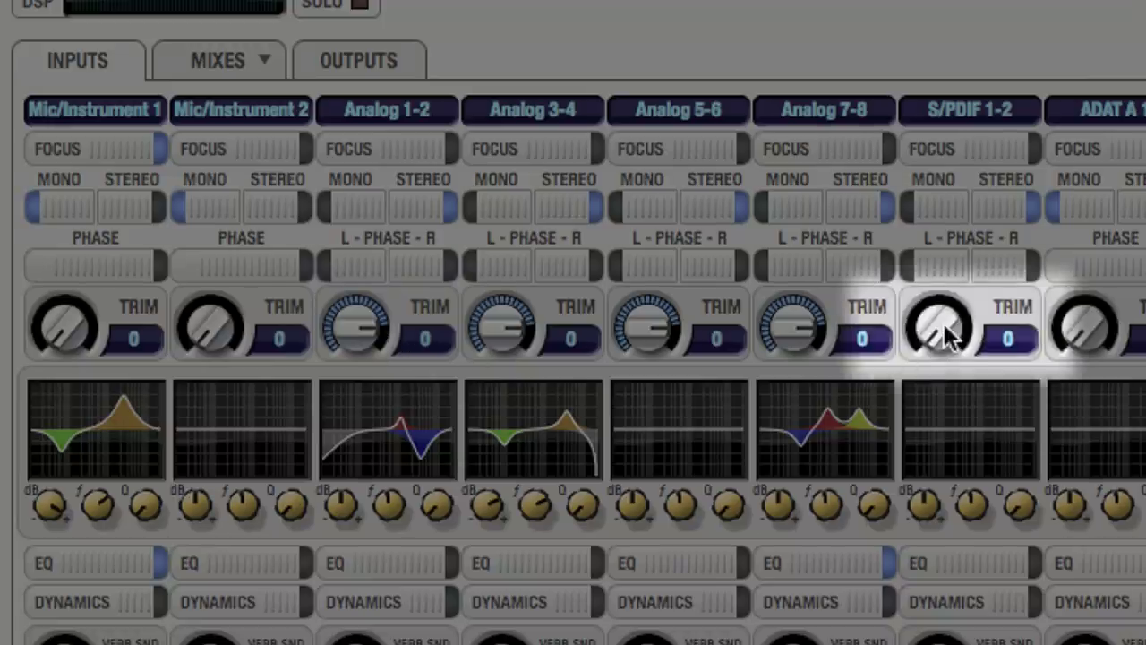
mouse_move(943, 323)
mouse_down()
mouse_move(944, 311)
mouse_move(944, 322)
mouse_up()
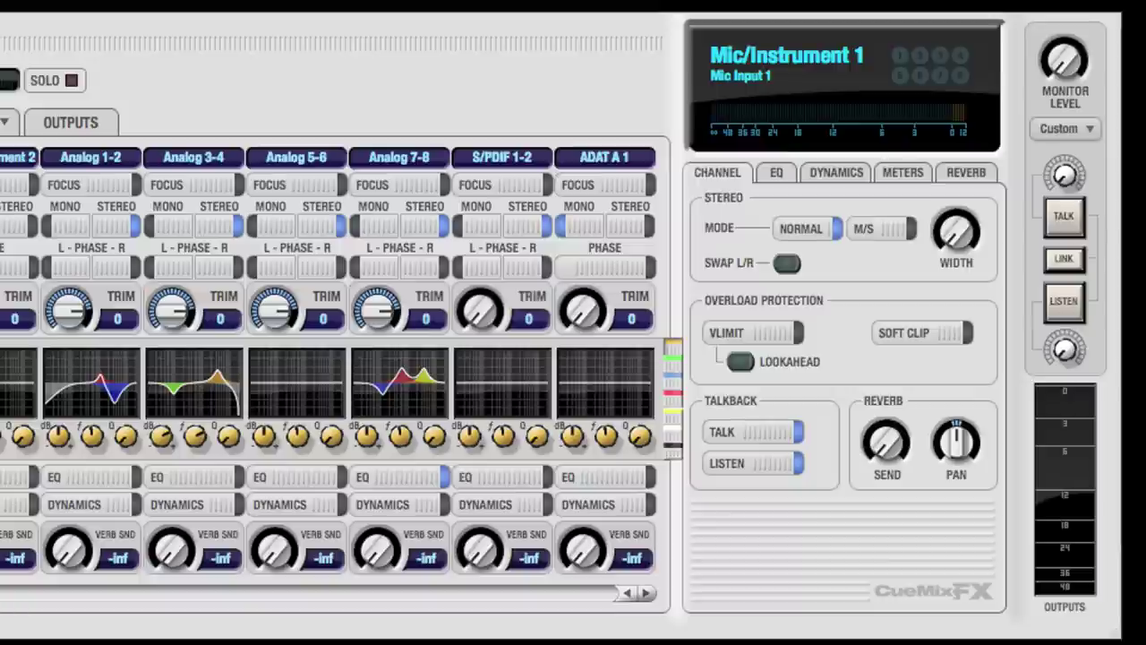
- Open Mic/Instrument 1's EQ and bypass, then re-enable, its two active bands
click(775, 174)
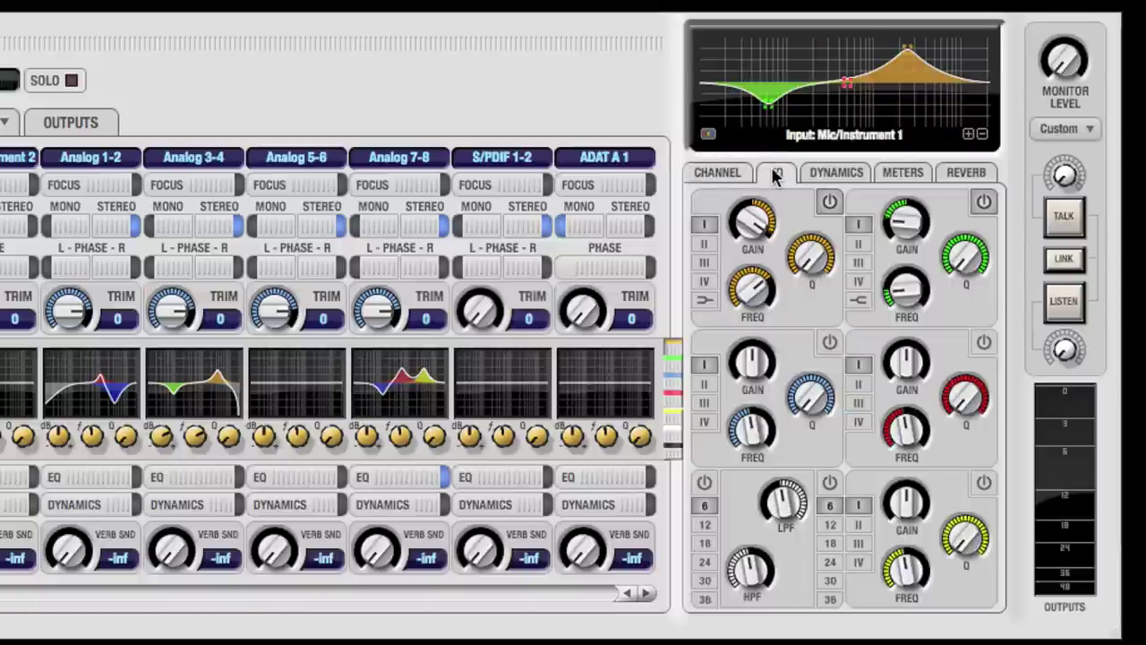
click(829, 201)
click(983, 201)
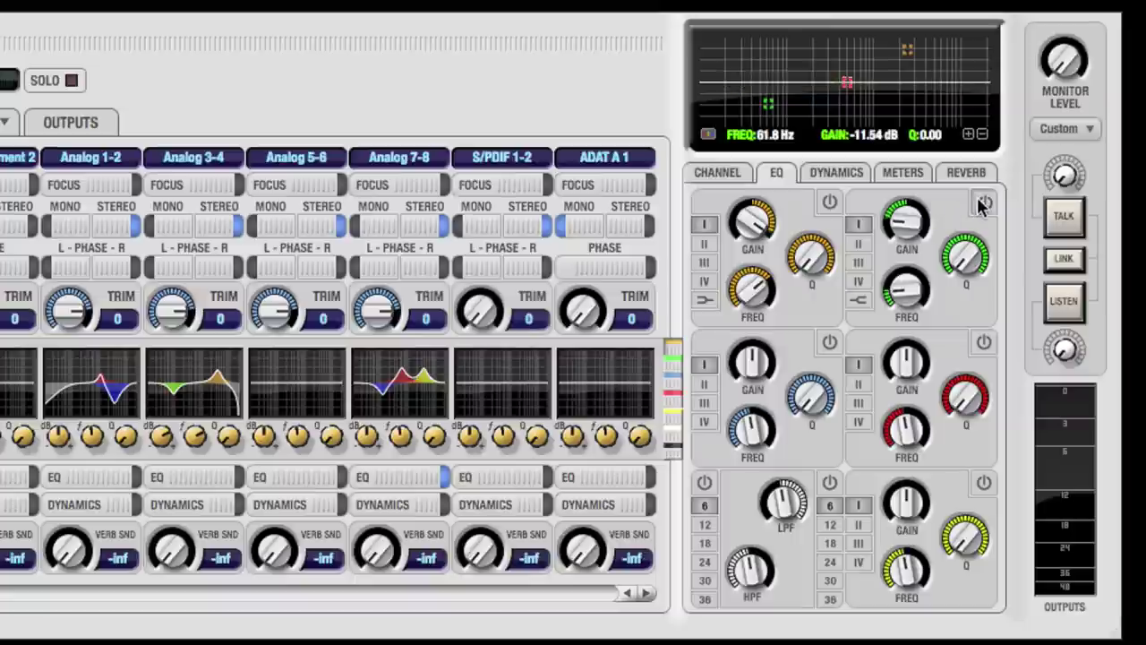
click(829, 202)
click(984, 202)
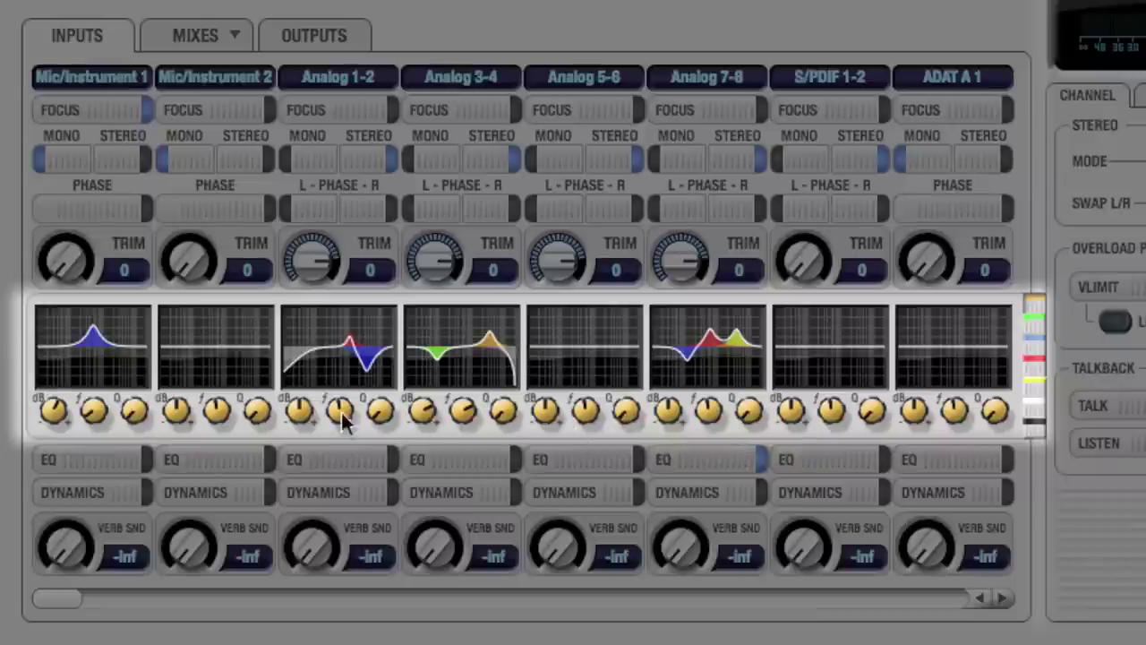
- Cycle the strip EQ knobs through every band back to gold, then open Mic/Instrument 1's detailed EQ
click(1038, 322)
click(1034, 337)
click(1032, 363)
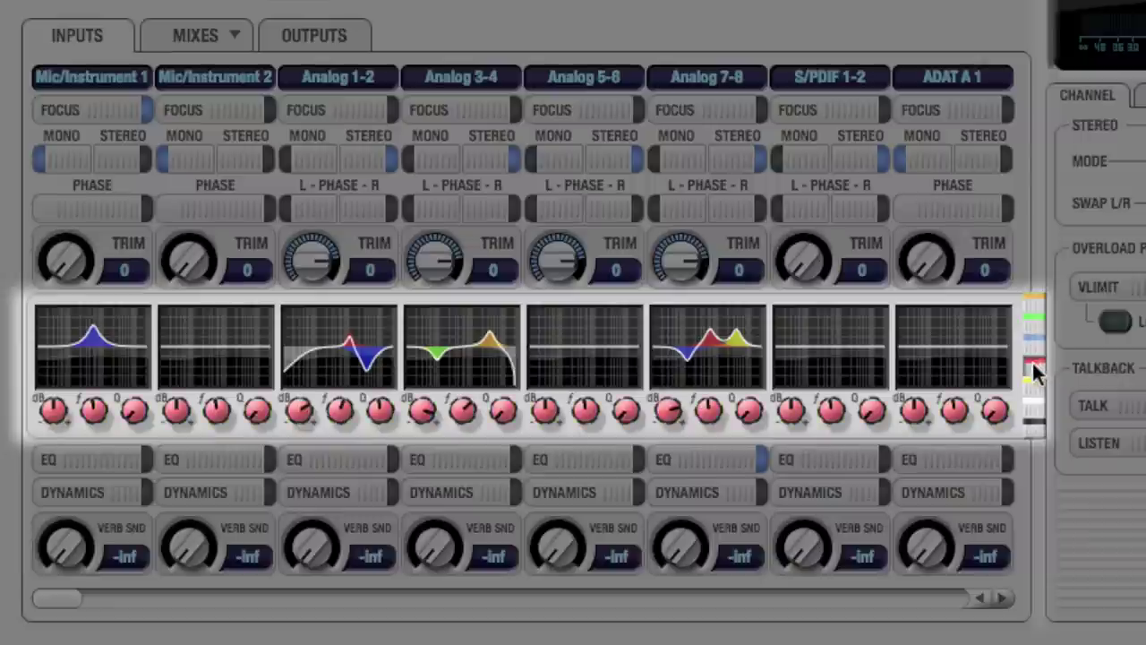
click(1034, 383)
click(1032, 408)
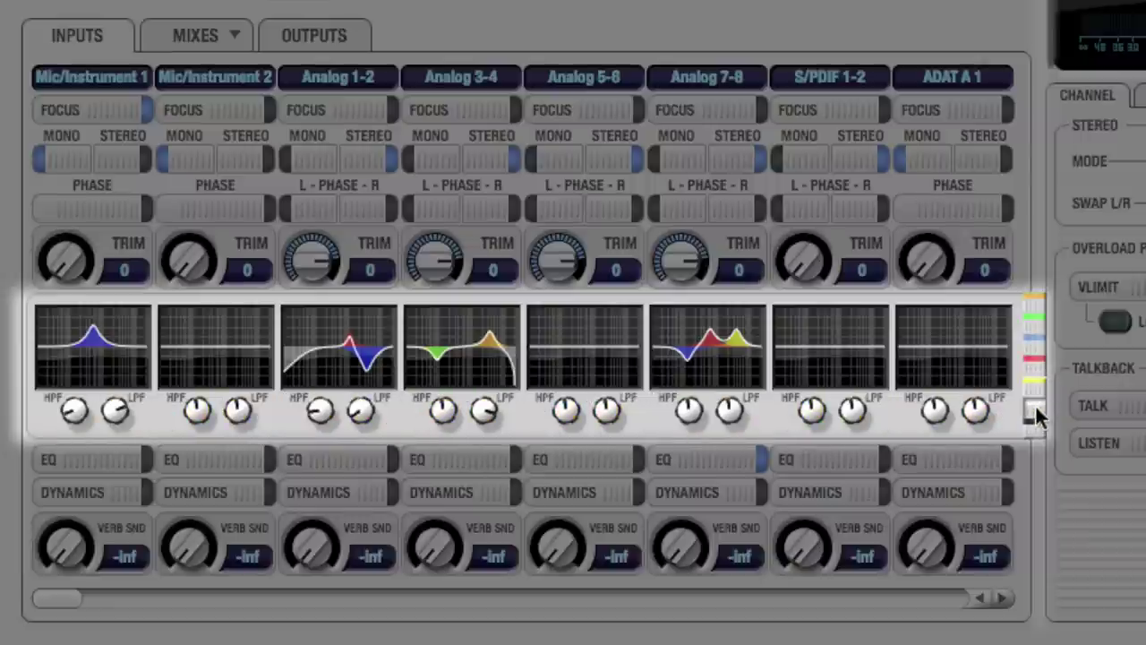
click(1033, 301)
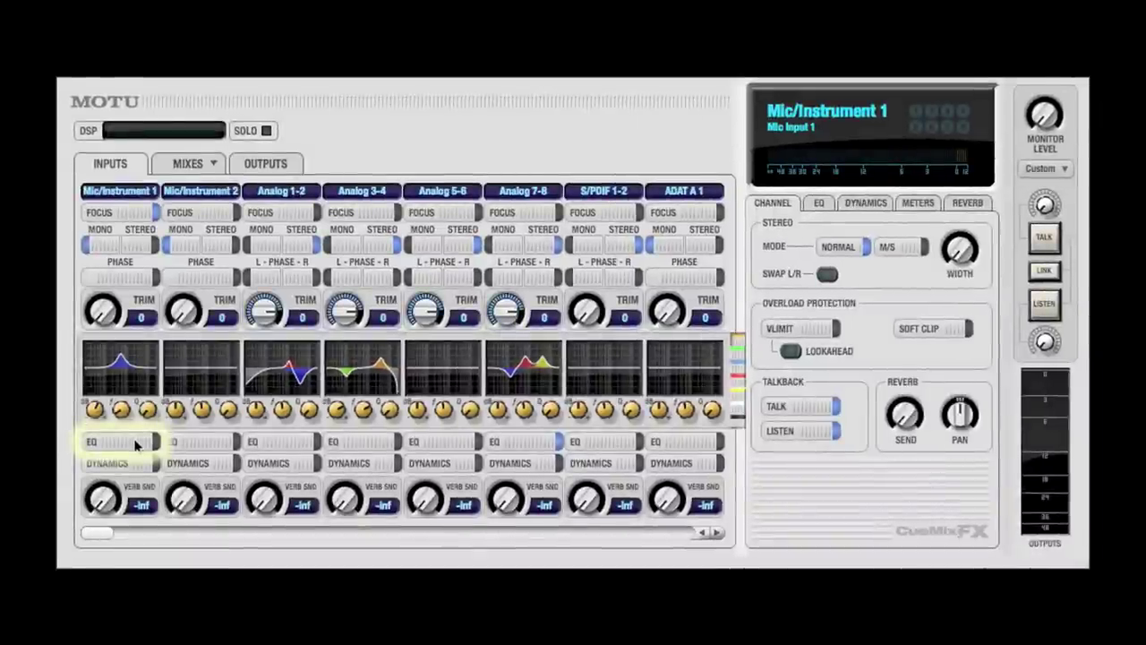
click(135, 442)
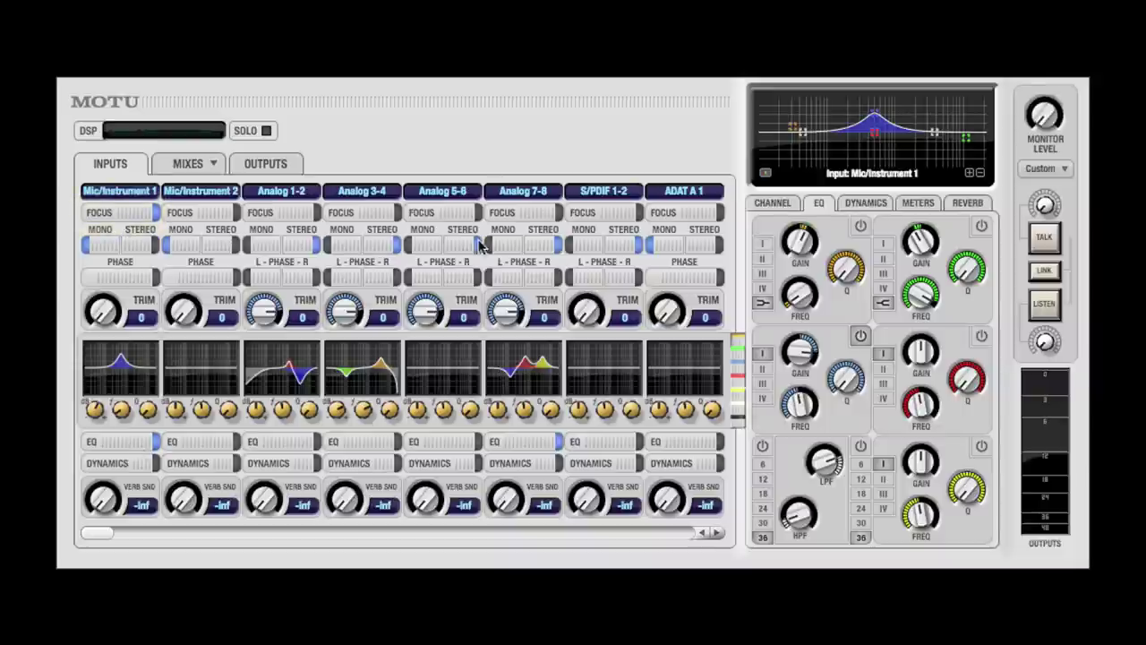
mouse_move(796, 230)
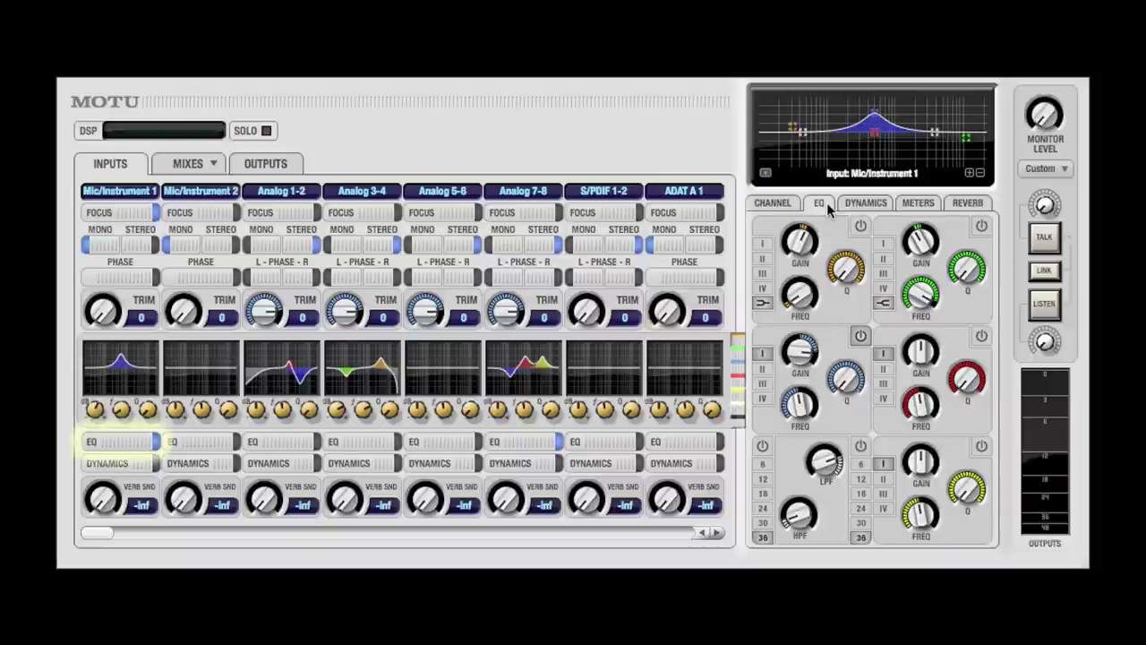
- Enable high-pass and low-pass filters at slope 36 on Mic/Instrument 1, with HPF near 20.6 Hz
click(114, 446)
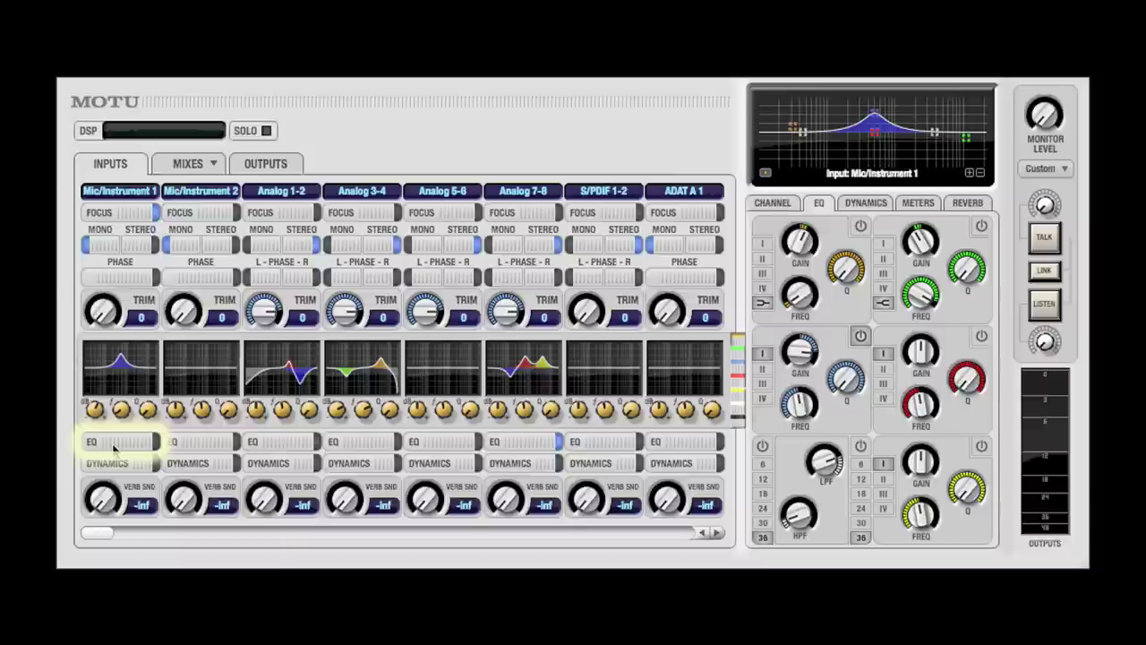
click(114, 446)
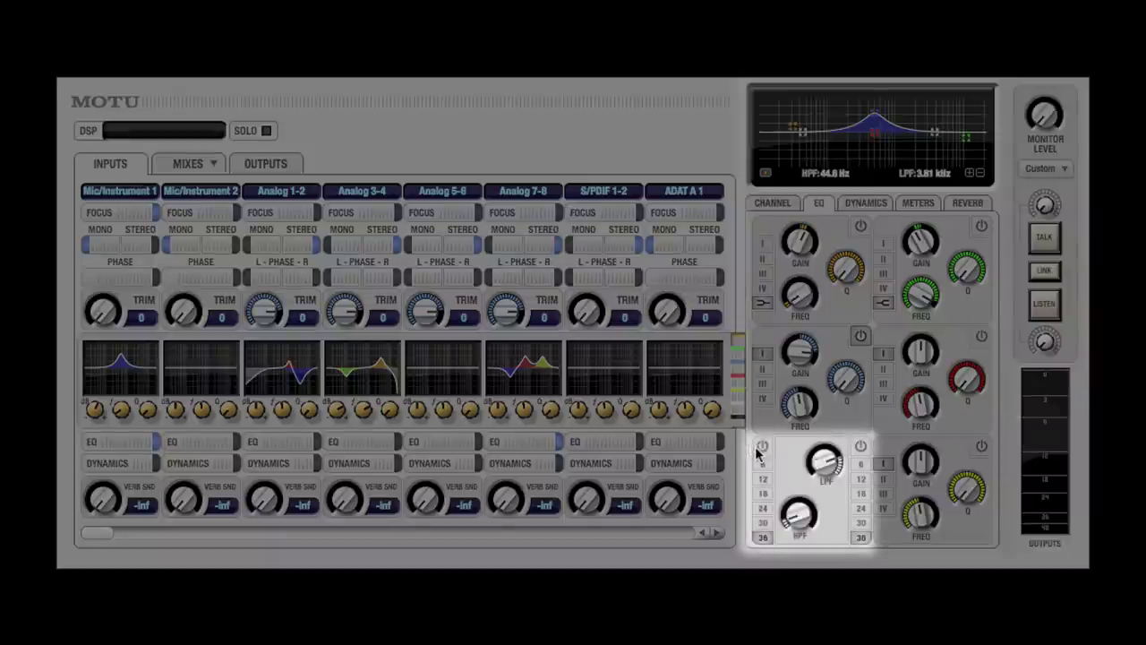
click(759, 449)
click(859, 452)
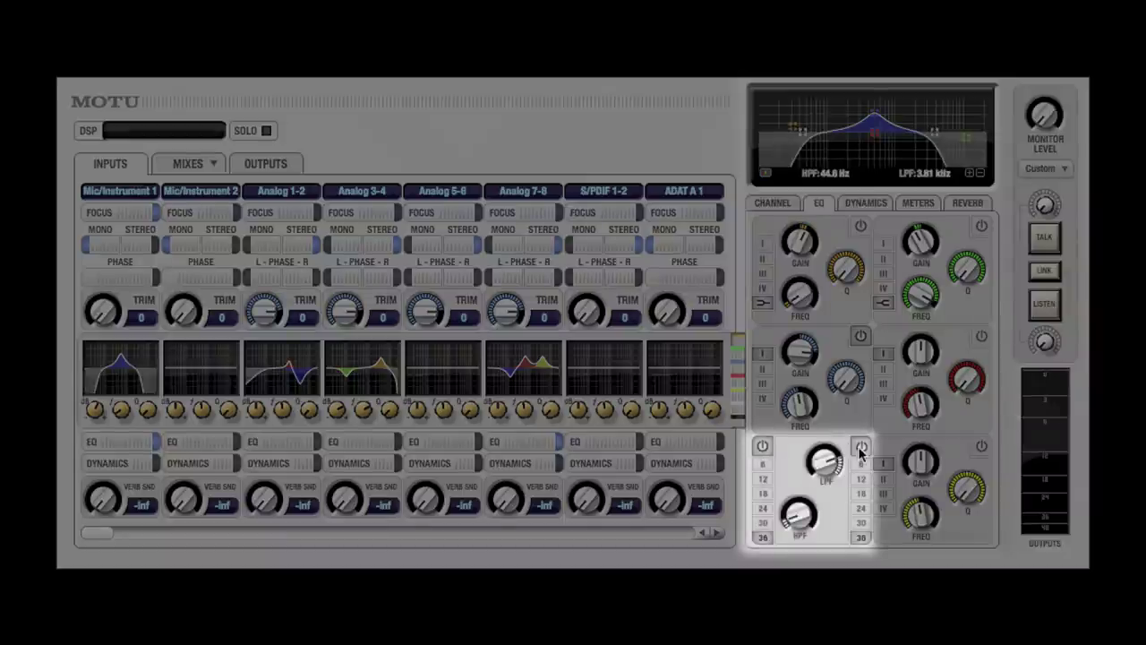
drag(763, 526, 765, 470)
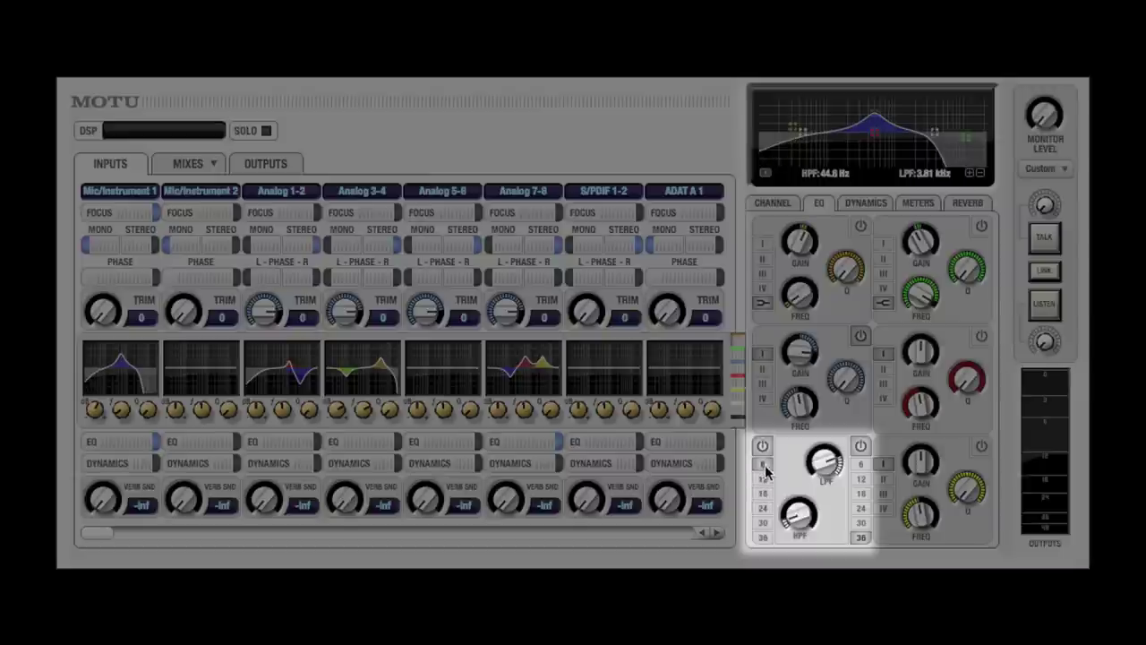
click(762, 539)
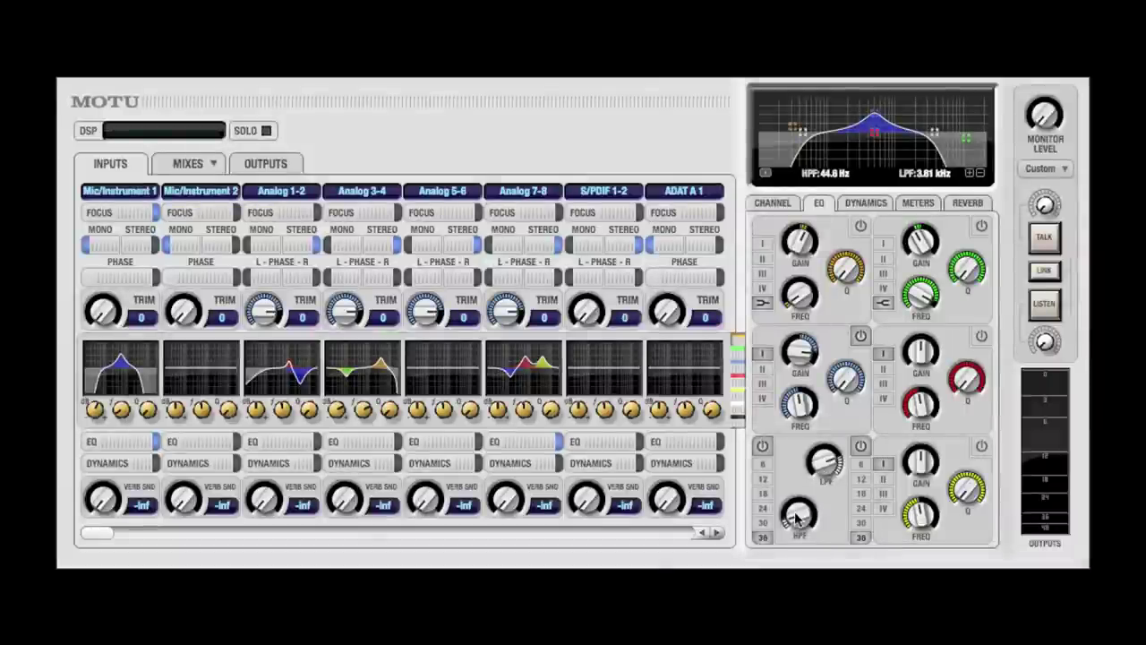
mouse_move(797, 517)
mouse_down()
mouse_move(797, 535)
mouse_move(797, 502)
mouse_up()
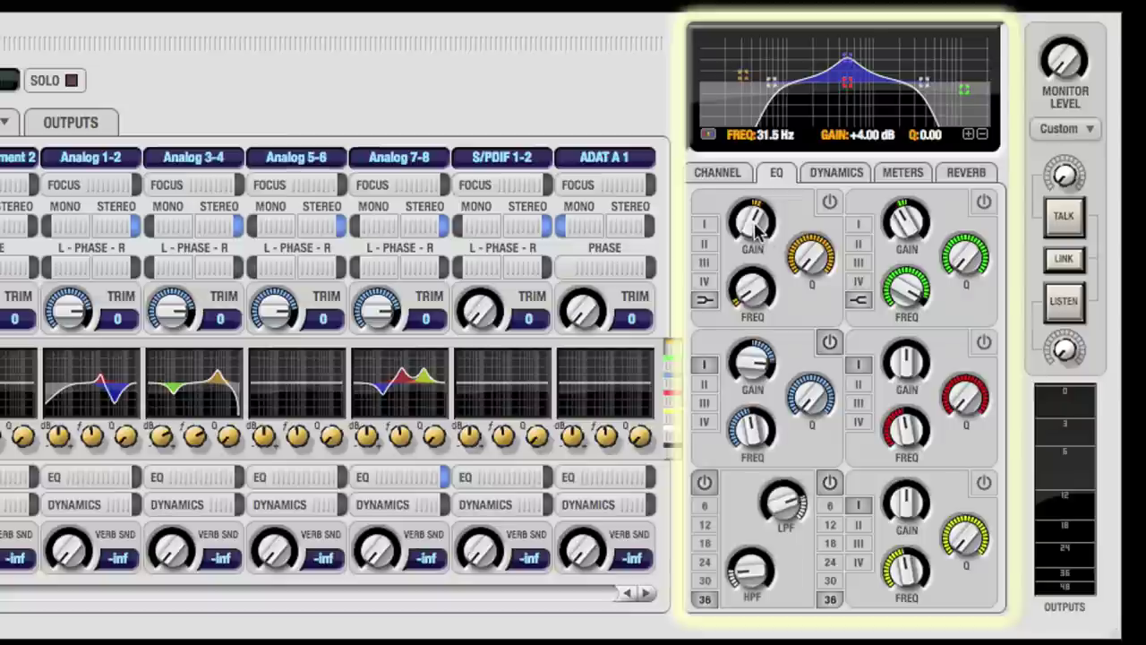
- Raise EQ band II to about +18.8 dB, then turn Mic/Instrument 1's boost into a cut
mouse_move(759, 365)
mouse_down()
mouse_move(759, 394)
mouse_move(759, 358)
mouse_up()
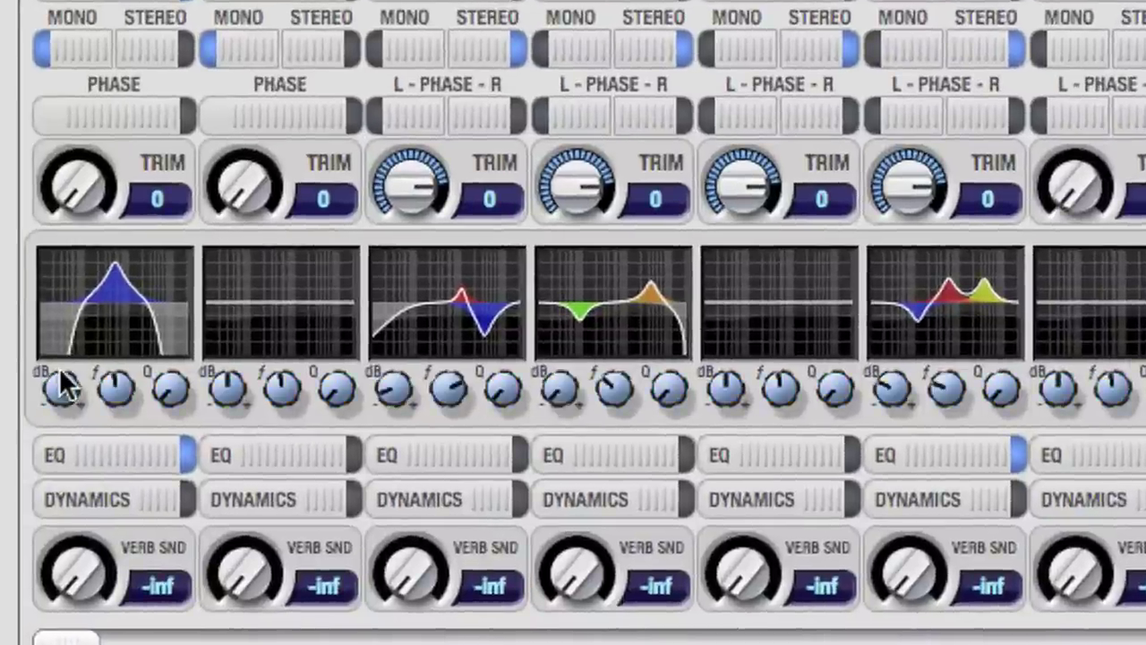
mouse_move(62, 384)
mouse_down()
mouse_move(61, 412)
mouse_move(62, 376)
mouse_up()
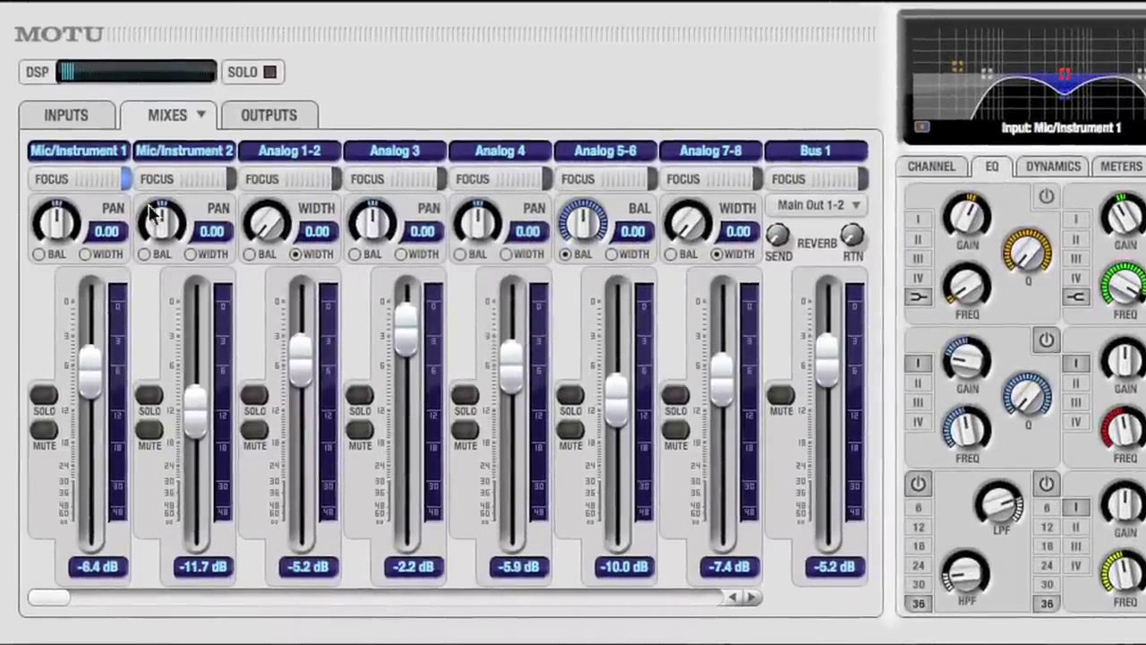
- Set Mic/Instrument 2 to -2.9 dB panned 0.58, and toggle Analog 1-2 solo on and off
drag(190, 416, 197, 345)
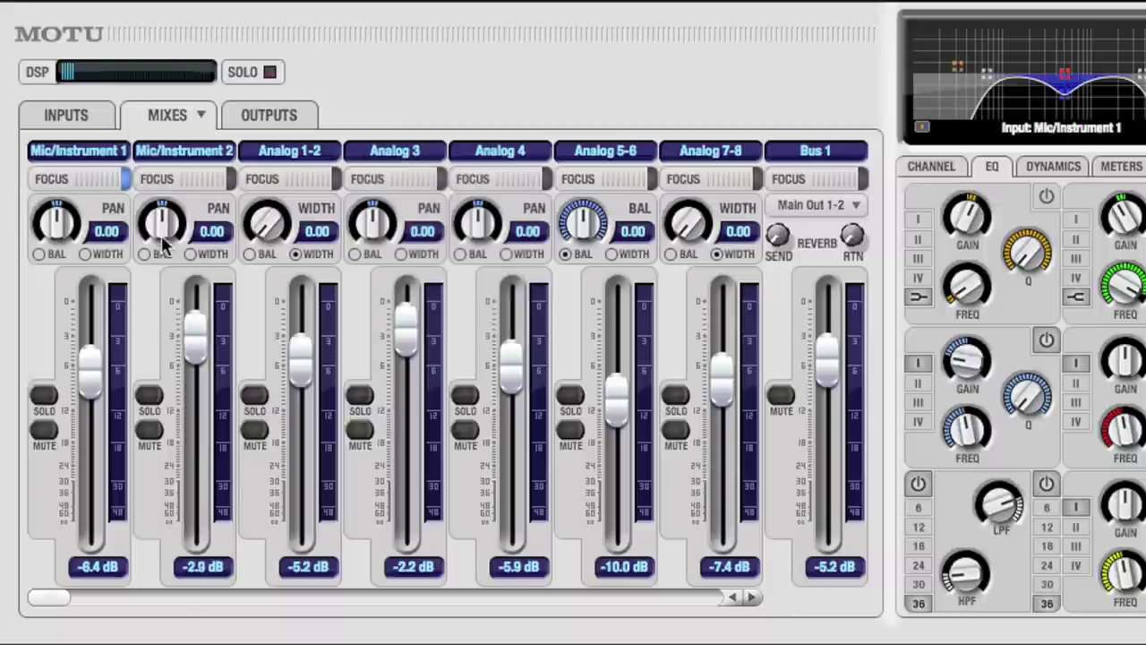
drag(161, 237, 201, 303)
click(251, 398)
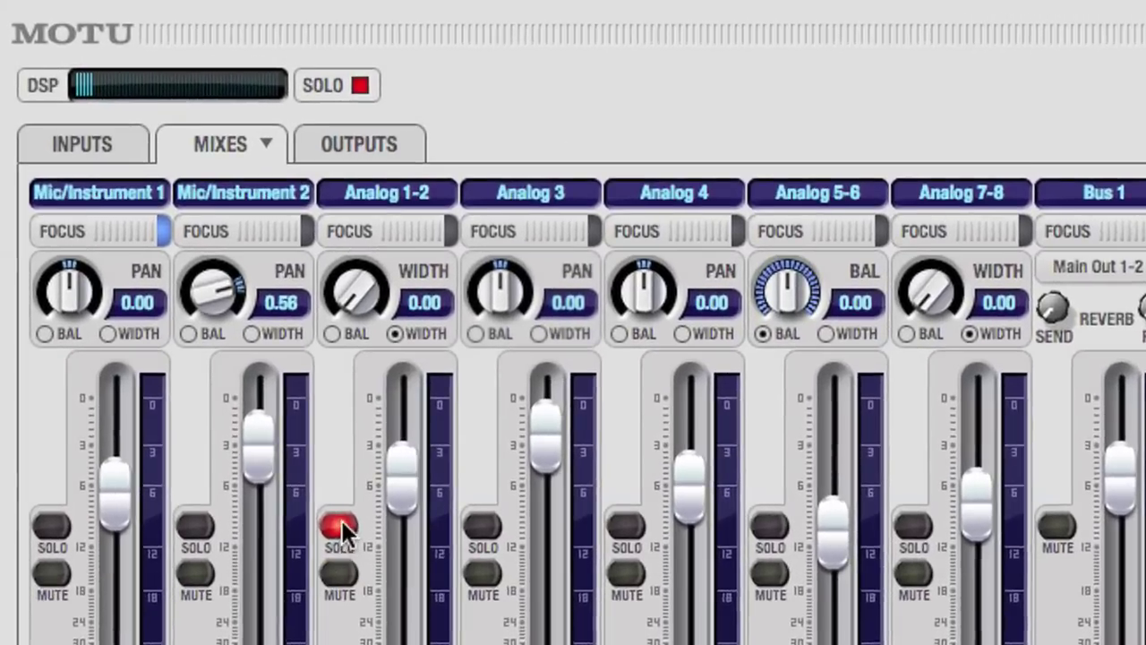
click(340, 527)
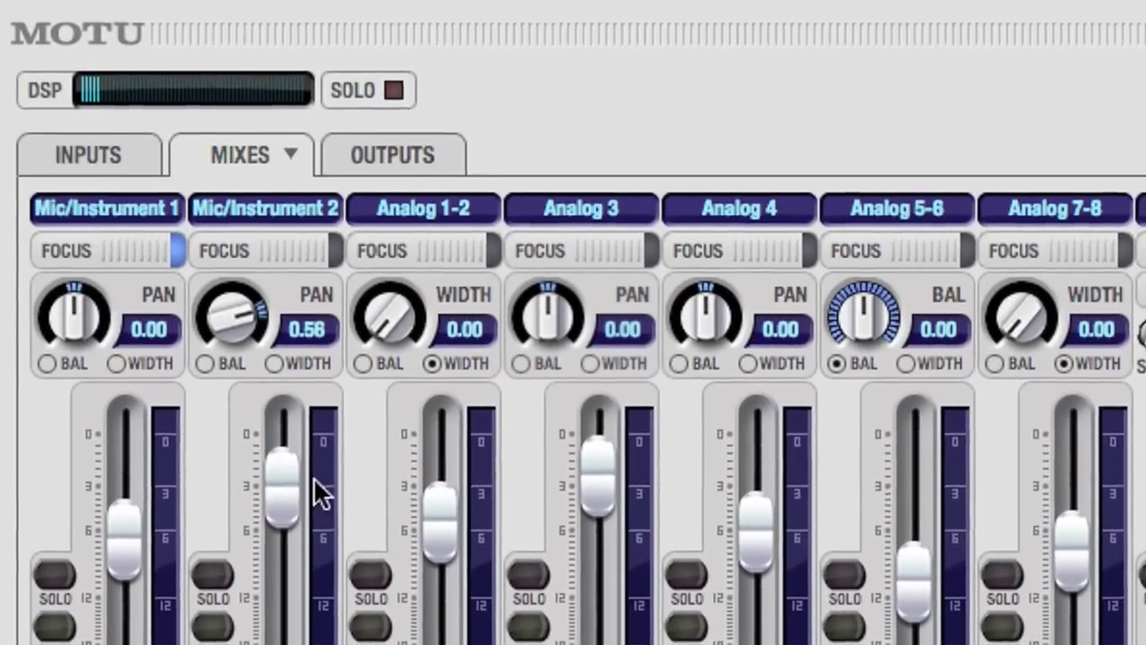
- Pair Analog 3 with Analog 4 as stereo input Analog 3-4, then return to the mixer
click(112, 161)
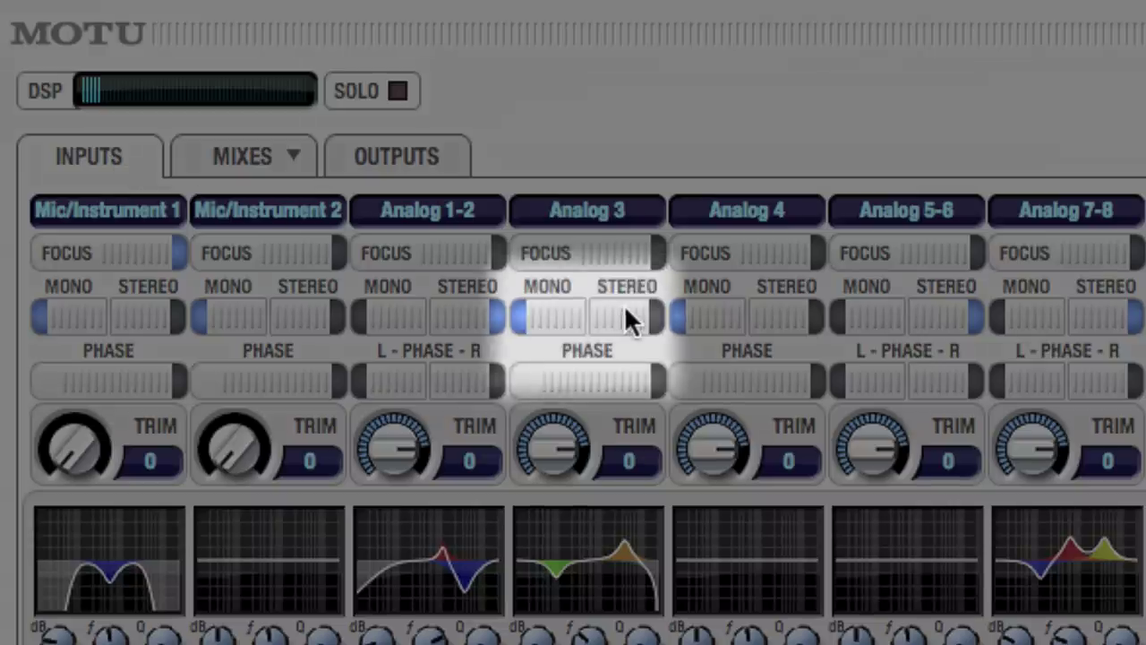
click(624, 310)
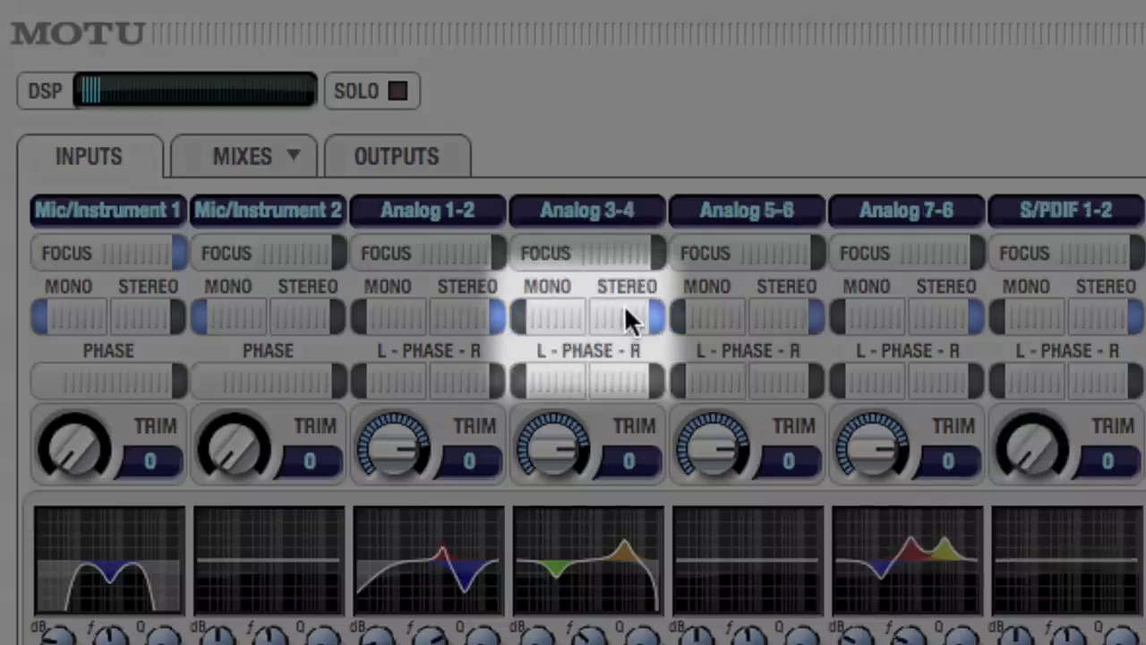
click(246, 148)
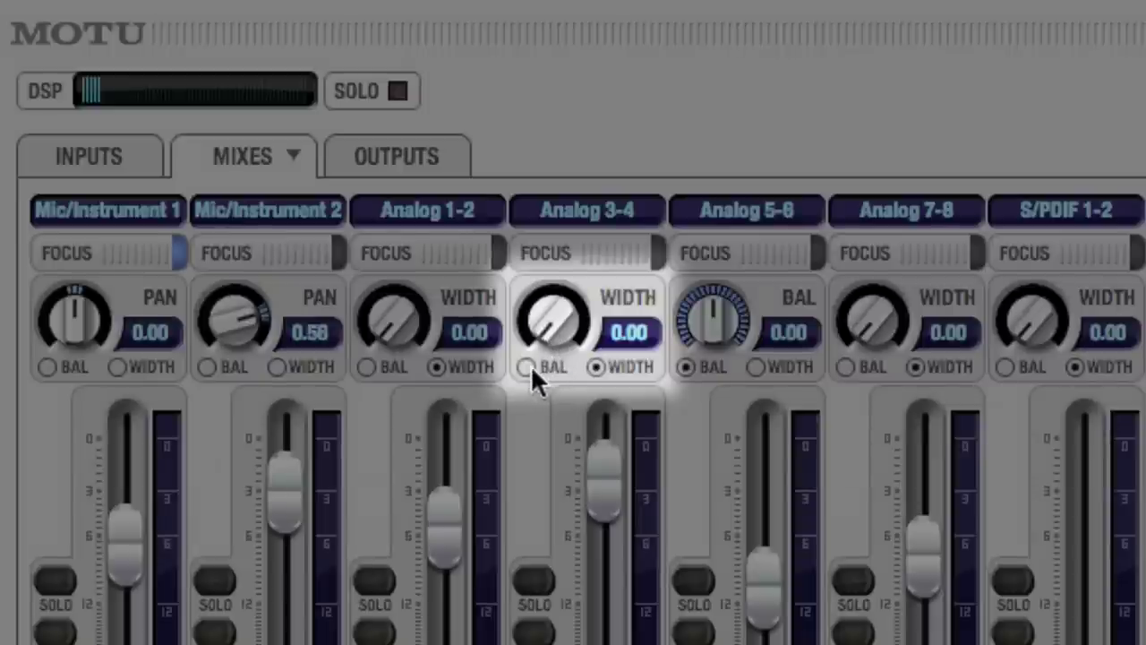
- Widen Analog 3-4 fully, switch it to balance control, adjust the balance, and solo it
drag(552, 318, 553, 271)
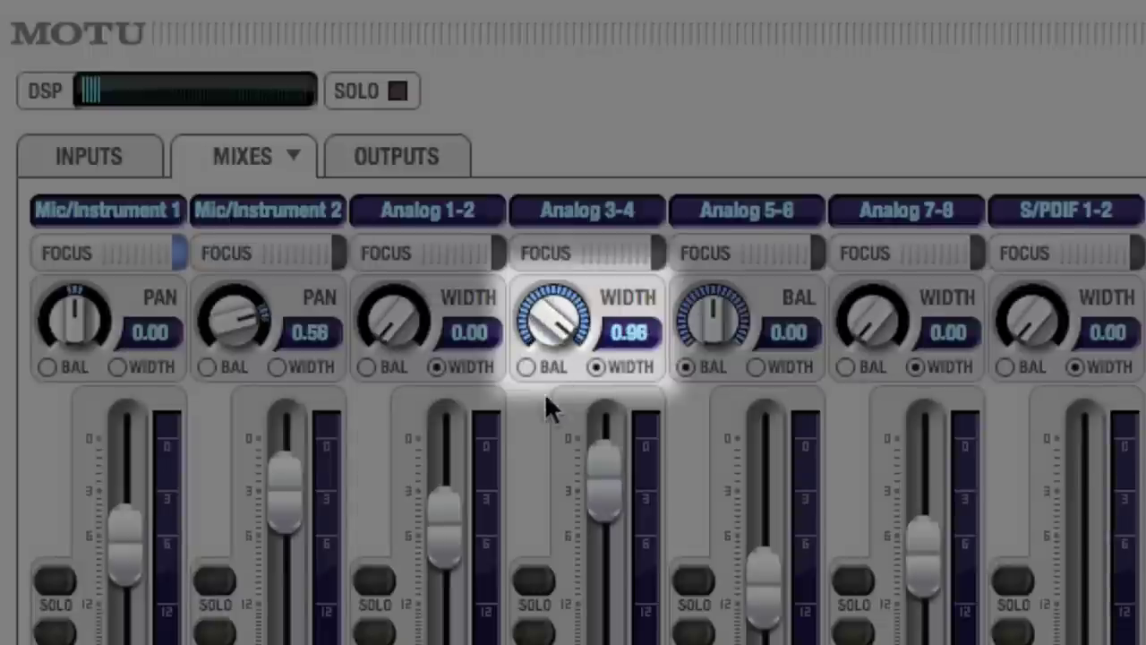
click(526, 366)
drag(552, 318, 527, 320)
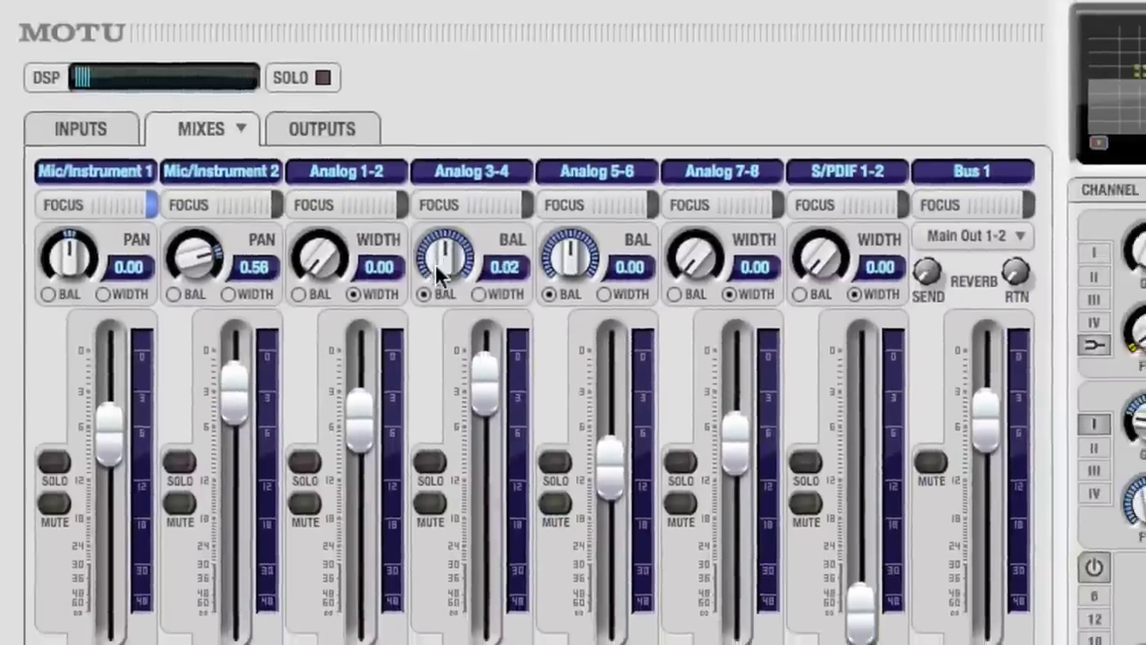
click(430, 459)
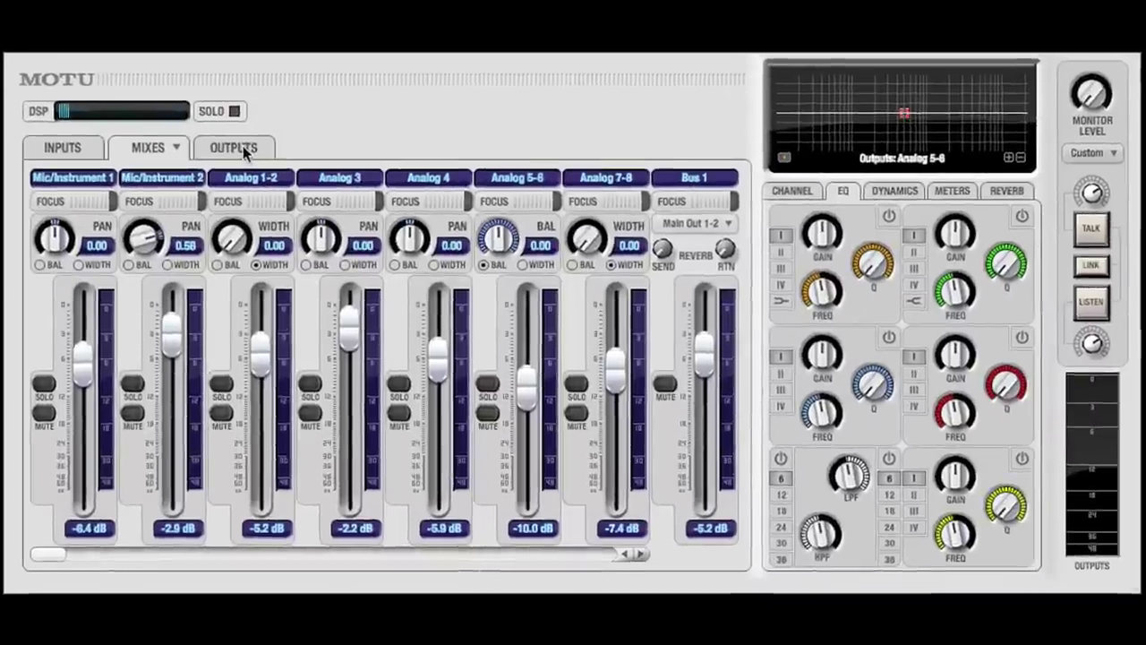
- Bring up the dynamics settings for the Analog 3-4 output
click(268, 164)
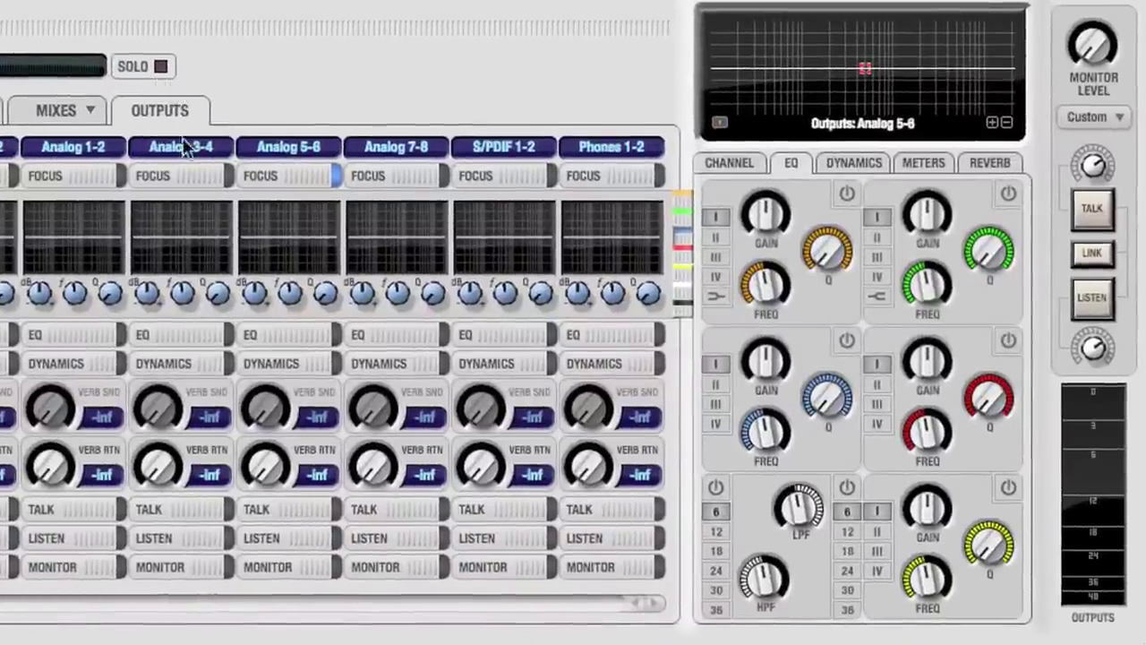
click(202, 359)
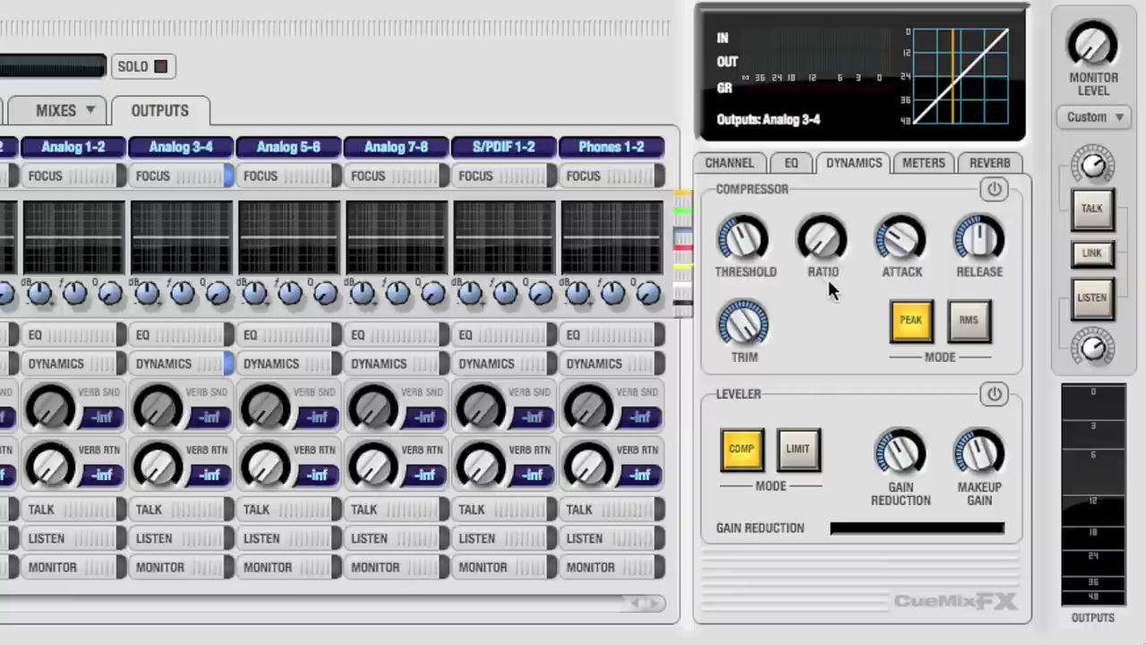
mouse_move(758, 207)
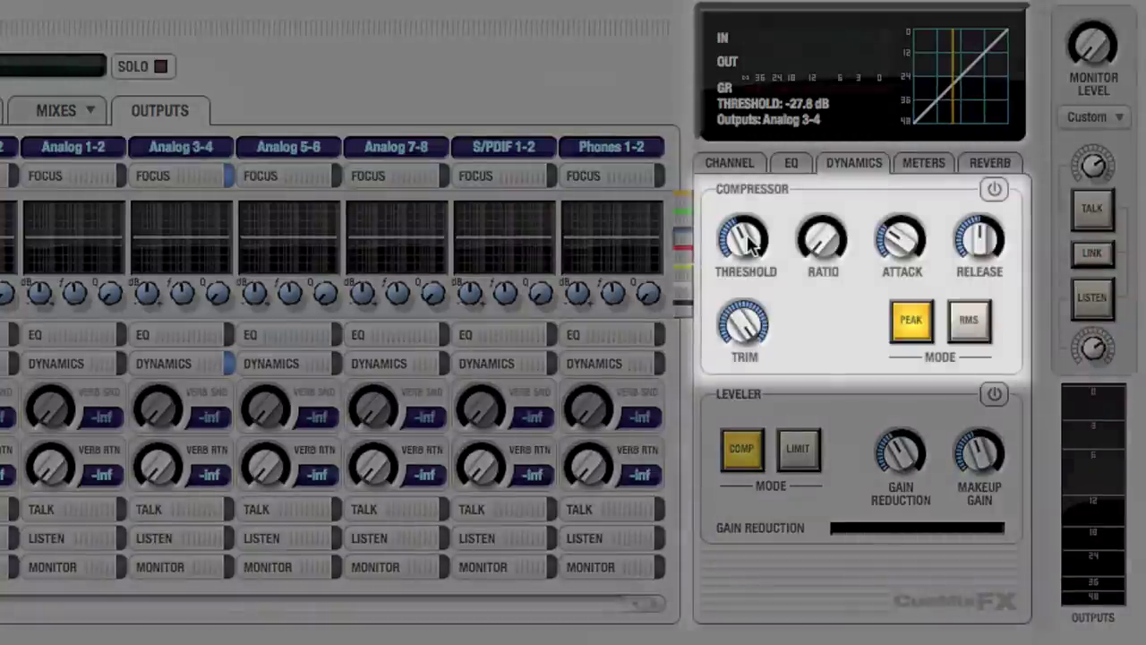
- Set the compressor to -37.8 dB threshold, 4:1 ratio, -2.3 dB trim, adjust release, and switch it on
drag(750, 243, 750, 267)
drag(840, 252, 897, 263)
drag(980, 240, 980, 236)
drag(743, 324, 743, 334)
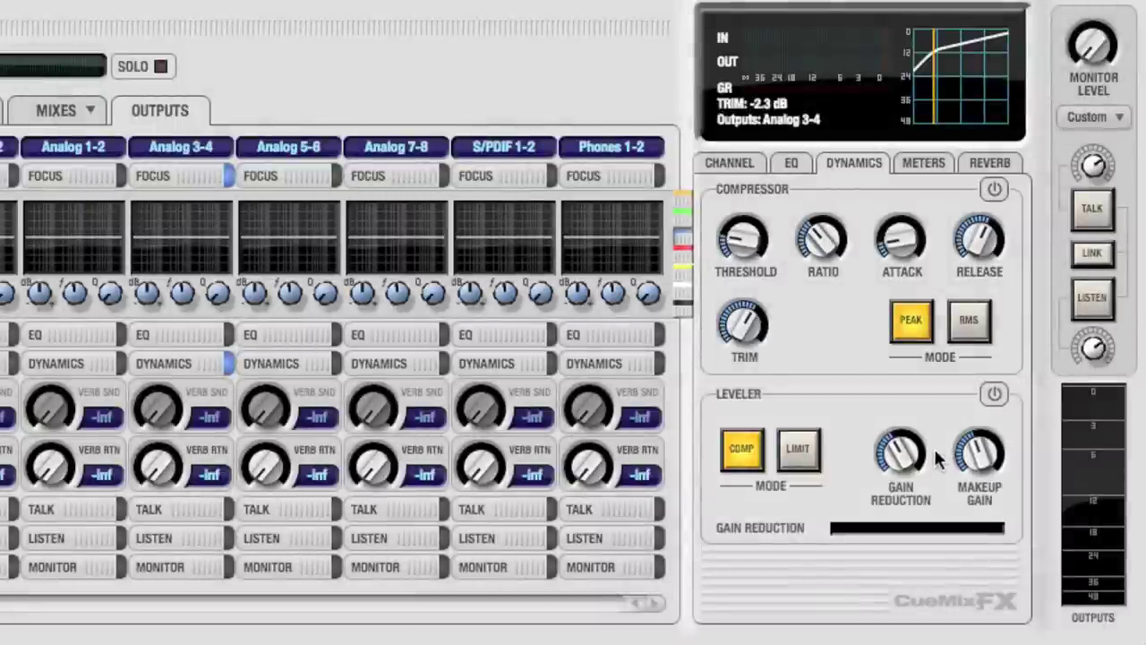
click(994, 189)
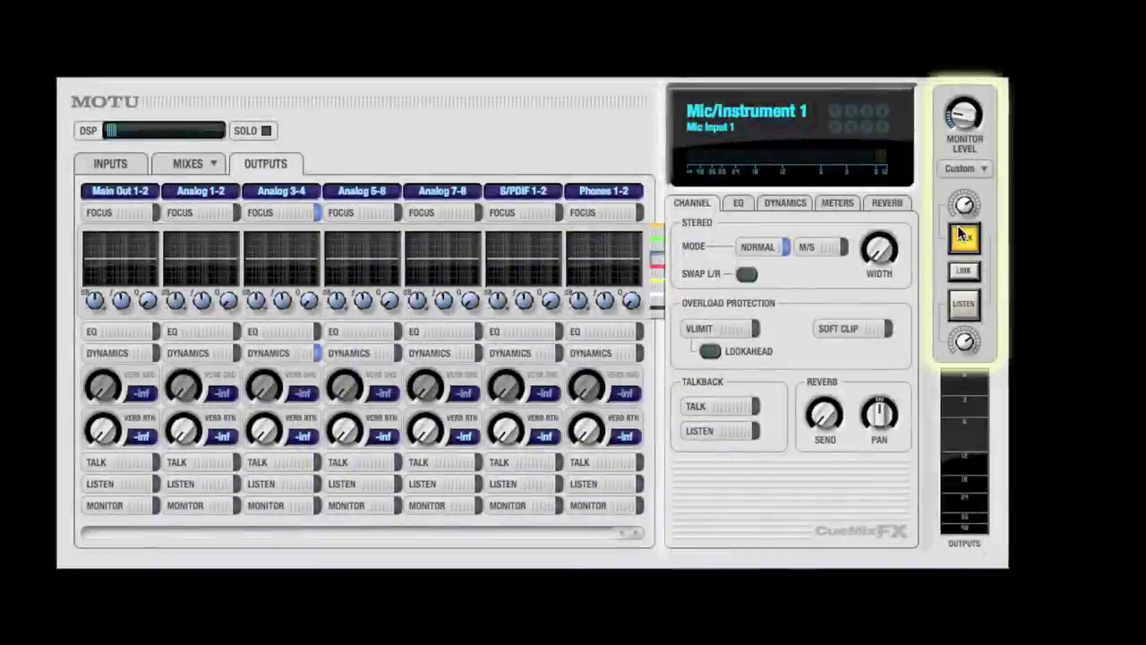
- Try talkback/listenback, then toggle Mic/Instrument 2 as a talkback and listenback source
click(964, 304)
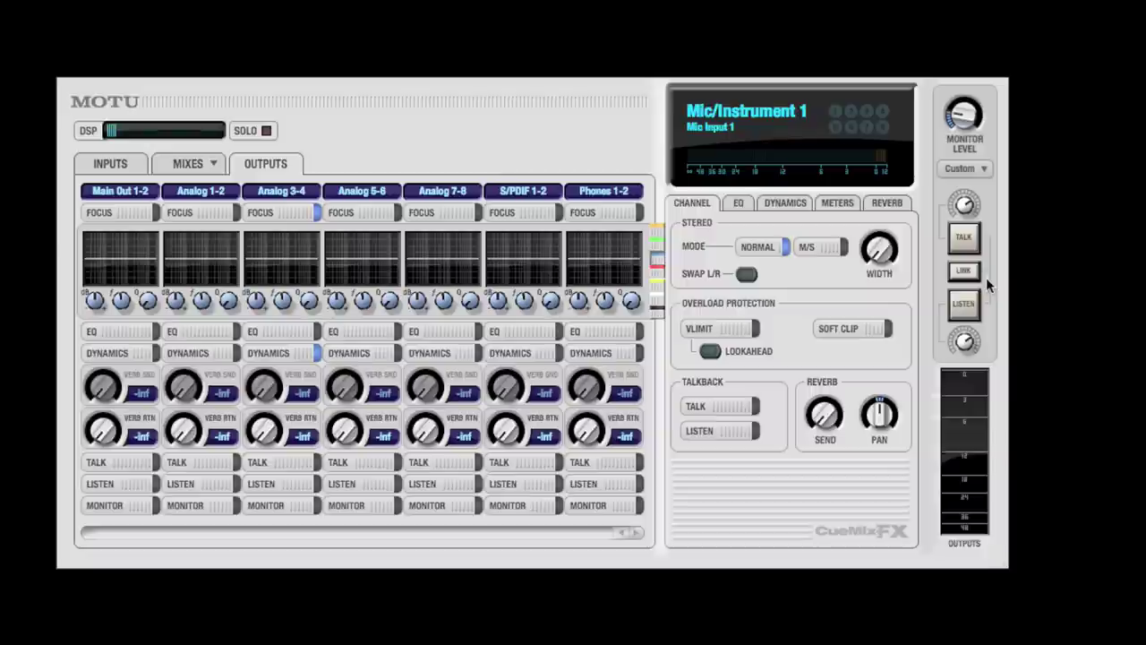
click(121, 163)
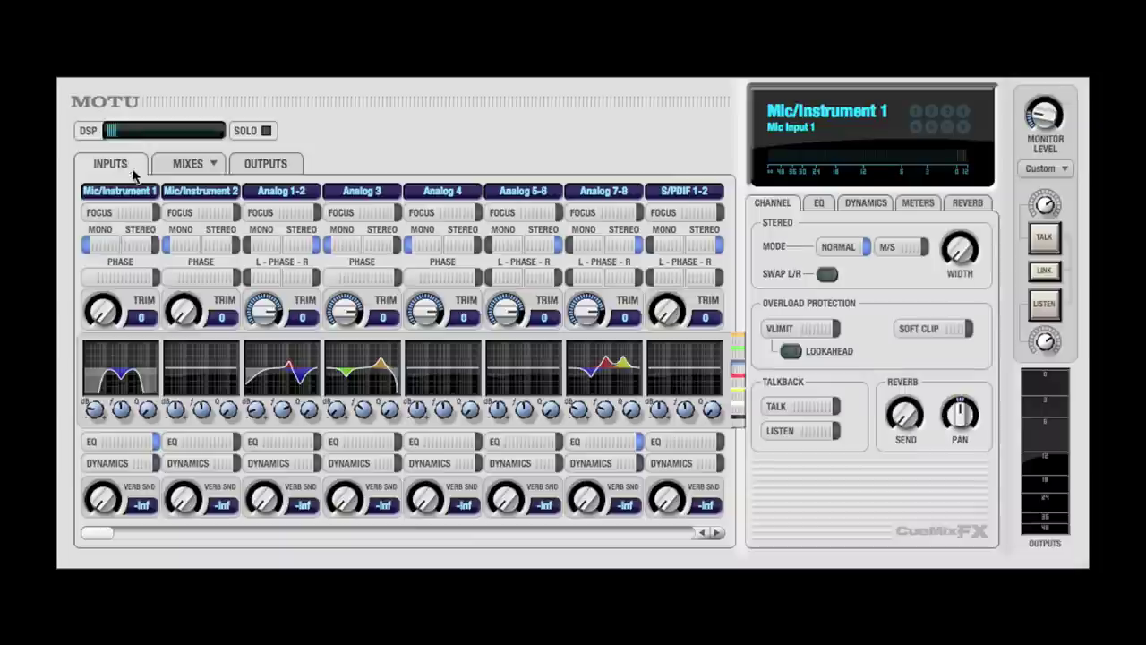
click(200, 217)
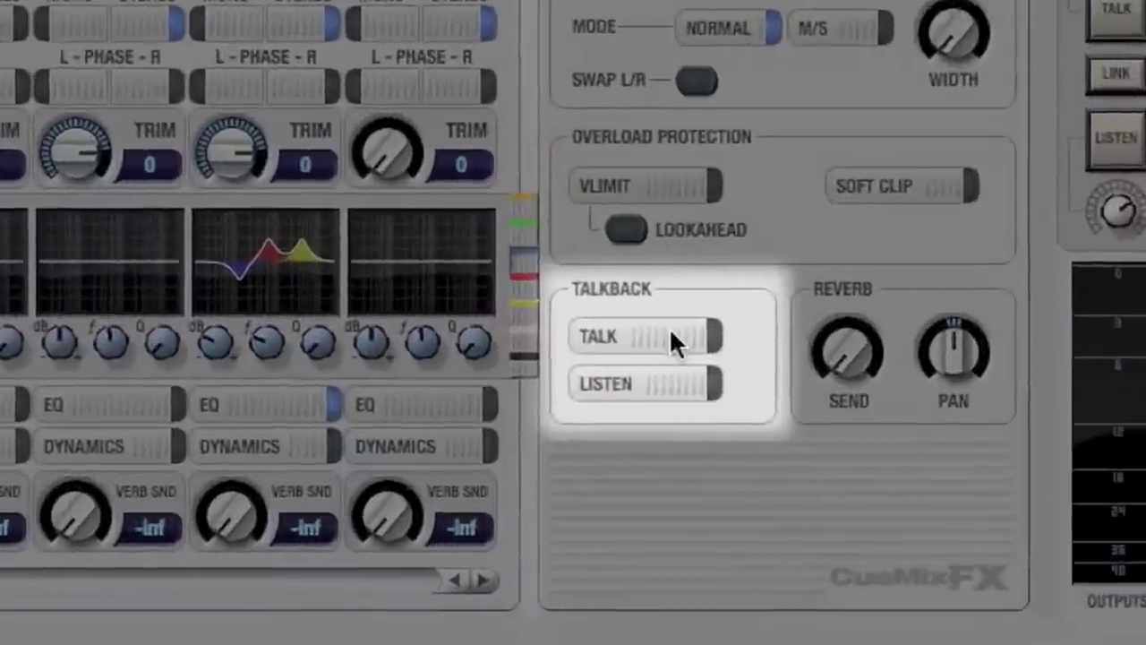
click(673, 338)
click(678, 385)
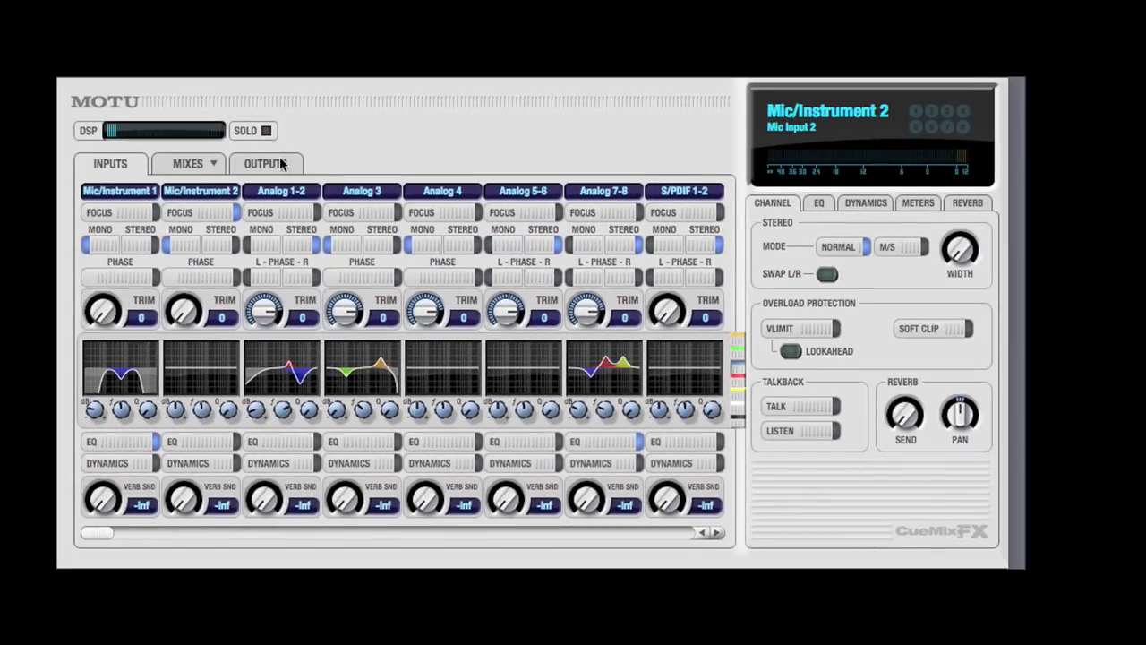
- Send talkback to Main Out 1-2, Analog 3-4, 7-8 and listenback to Analog 1-2, 5-6, S/PDIF 1-2
click(281, 163)
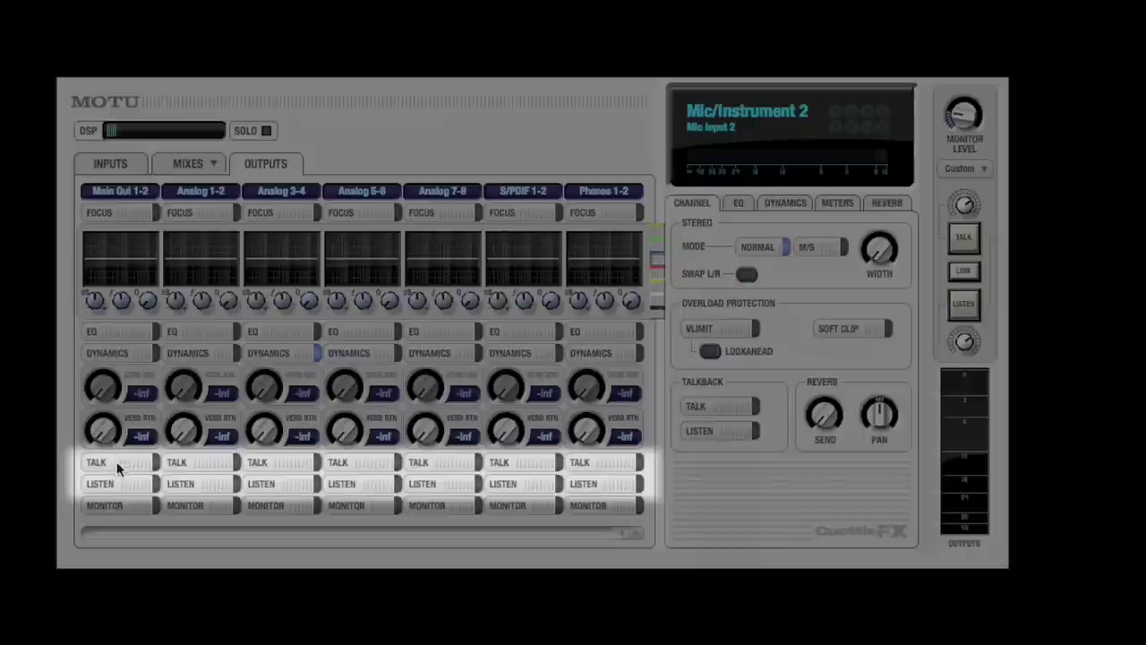
click(117, 463)
click(191, 488)
click(278, 464)
click(341, 485)
click(421, 464)
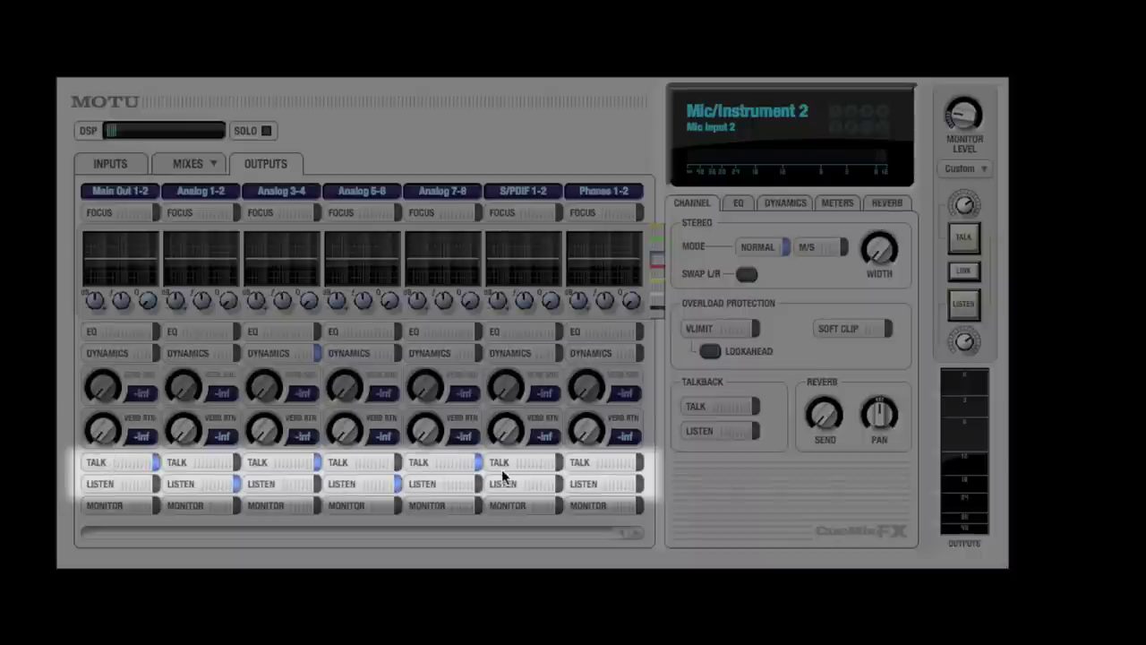
click(505, 483)
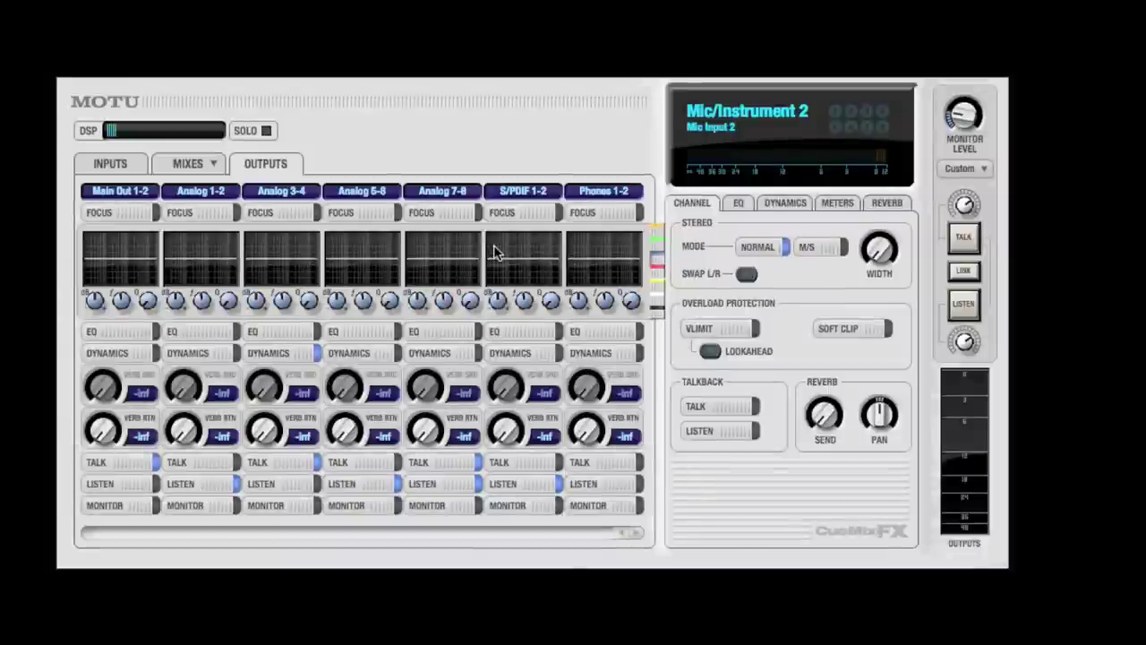
- Test Talk, Link and Listen, leaving all three disengaged
click(964, 238)
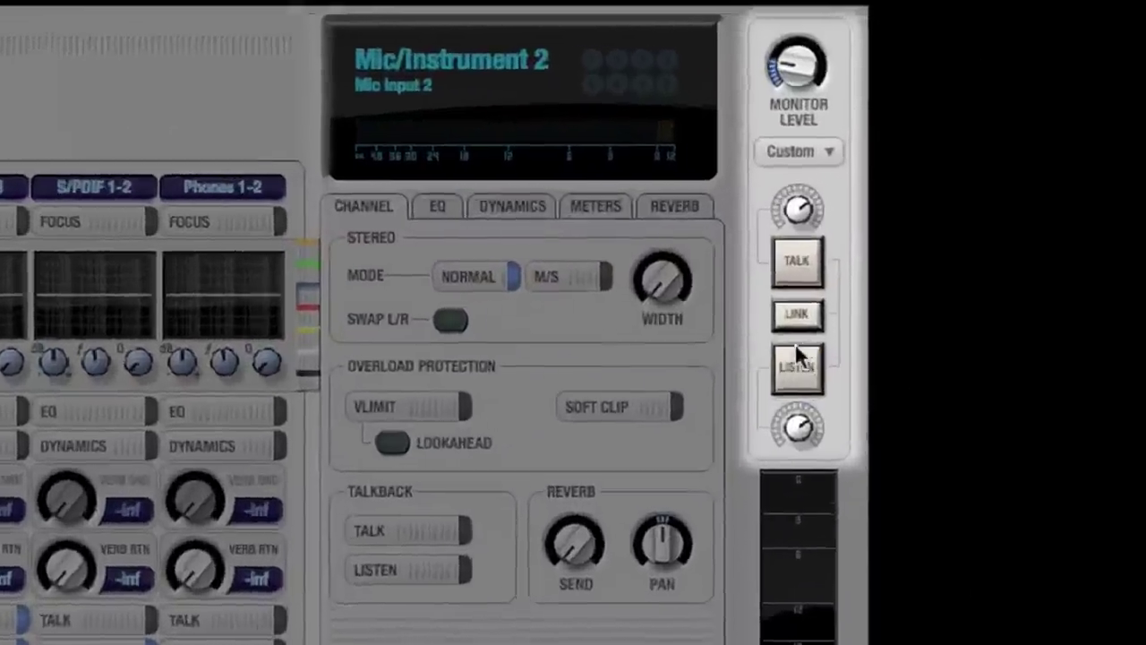
click(964, 271)
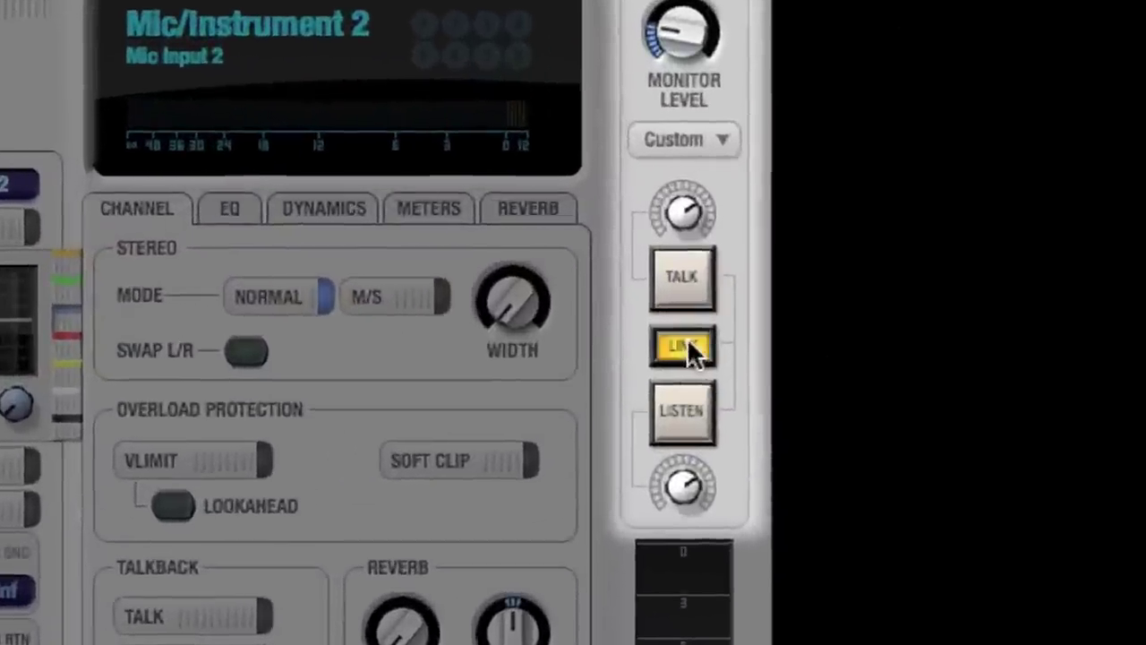
click(680, 283)
click(680, 284)
click(682, 331)
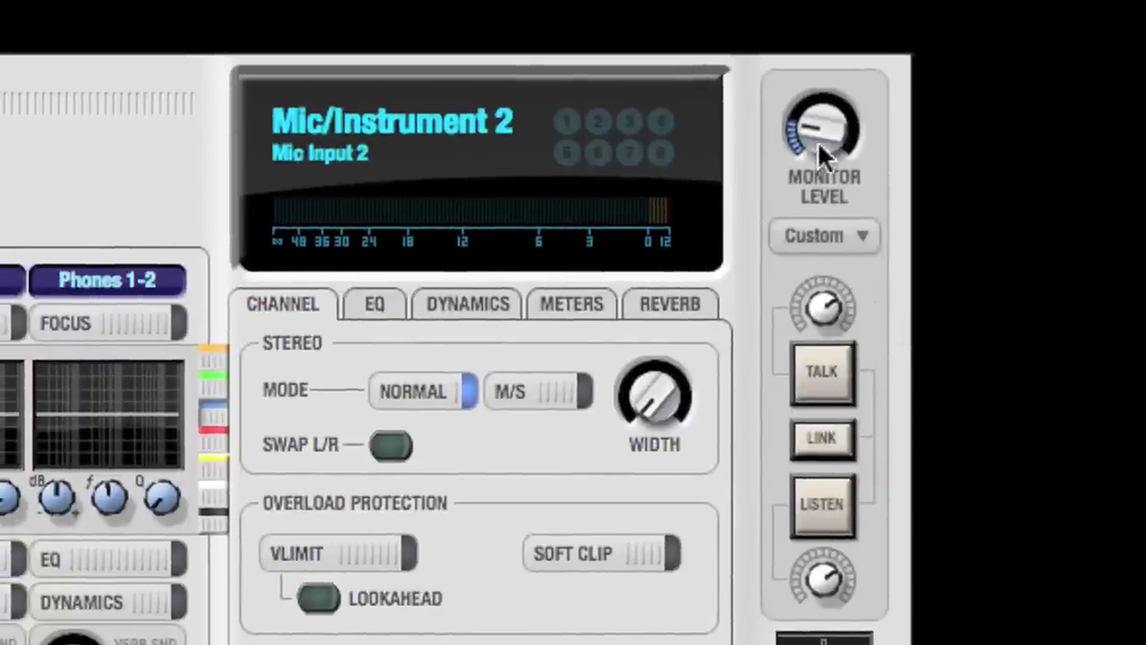
- Nudge the monitor level, pick the 7.1 preset, and add Main Out 1-2 and Analog 3-4 to the monitor group
mouse_move(819, 145)
mouse_down()
mouse_move(819, 117)
mouse_move(820, 147)
mouse_up()
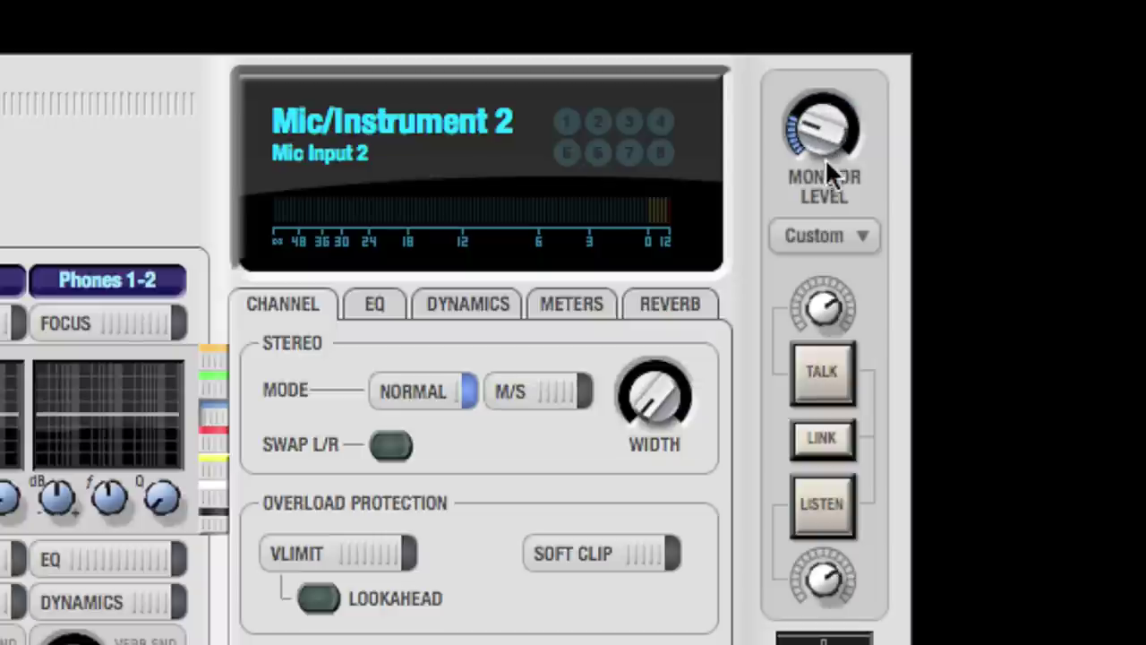
click(866, 234)
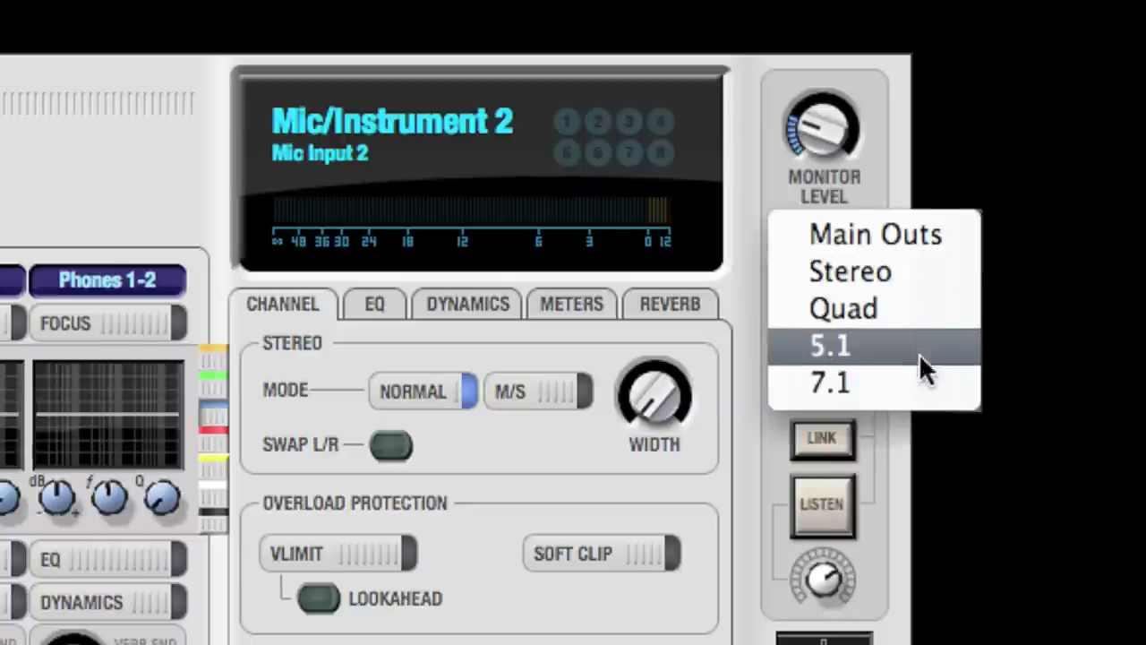
click(920, 381)
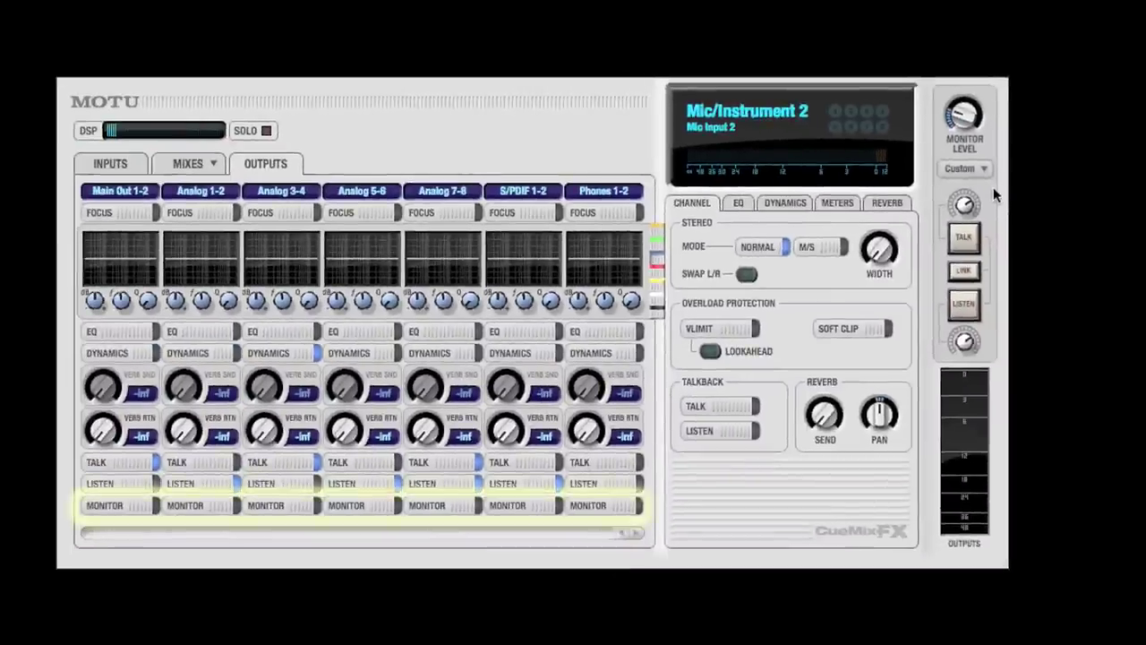
click(127, 507)
click(292, 504)
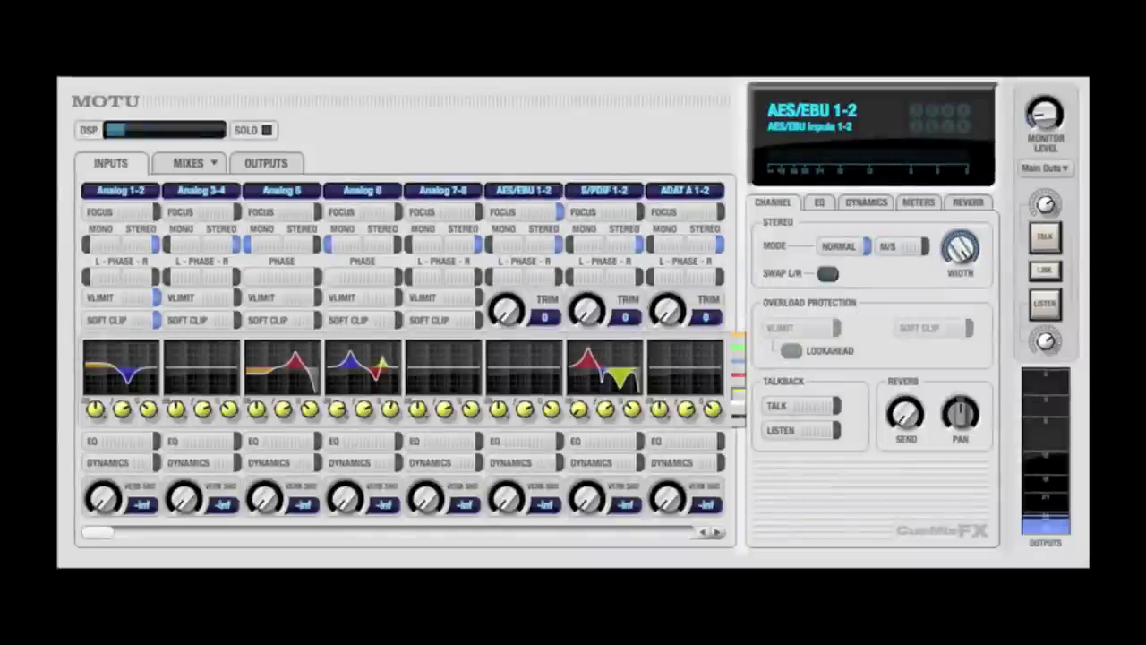
- Turn on EQ for Analog 1-2, 3-4, 7-8 and AES/EBU 1-2, and dynamics for Analog 5 and 6
click(104, 443)
click(183, 443)
click(281, 462)
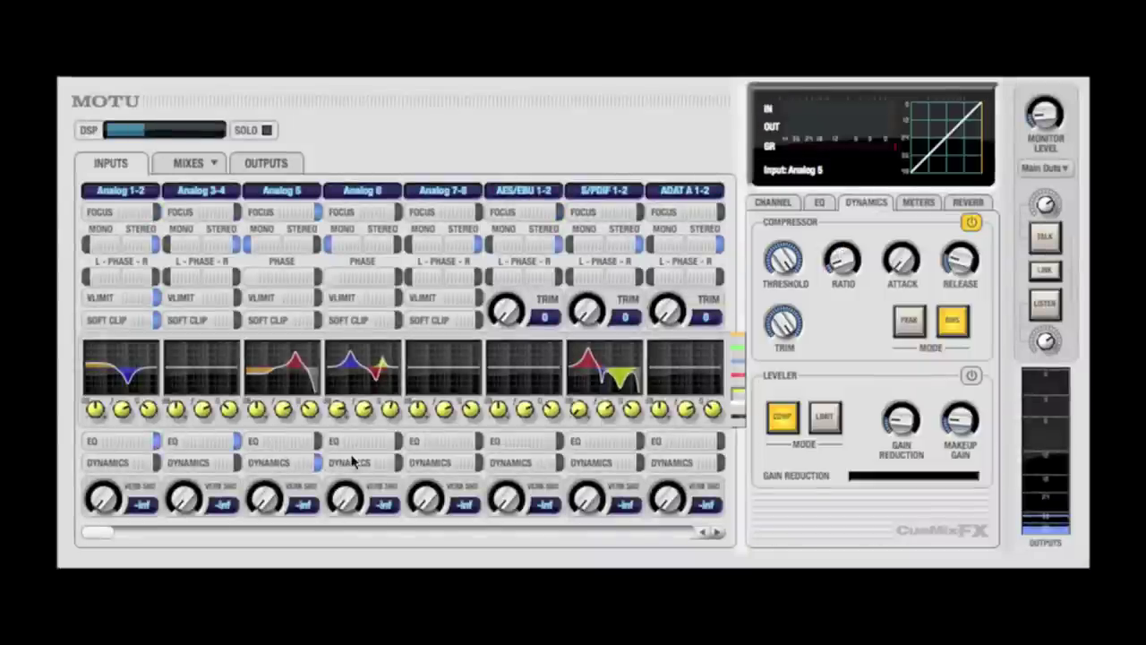
click(389, 461)
click(465, 449)
click(511, 445)
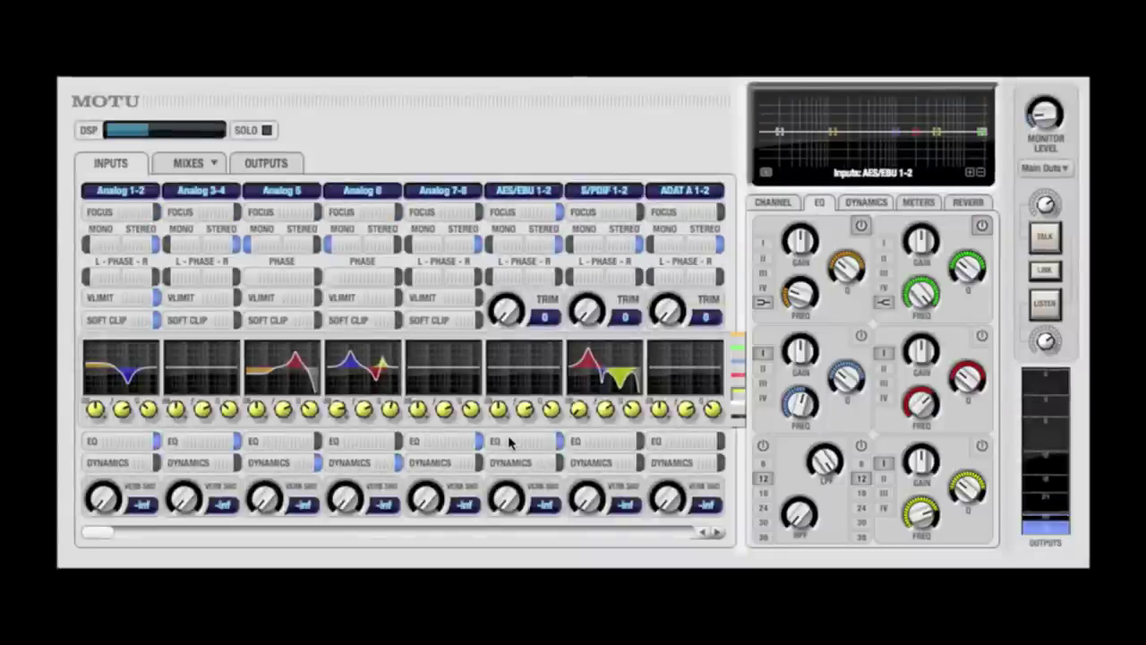
- Raise the reverb sends on Analog 1-2 (-8.8), Analog 3-4 and Analog 5 (-9.1)
click(974, 202)
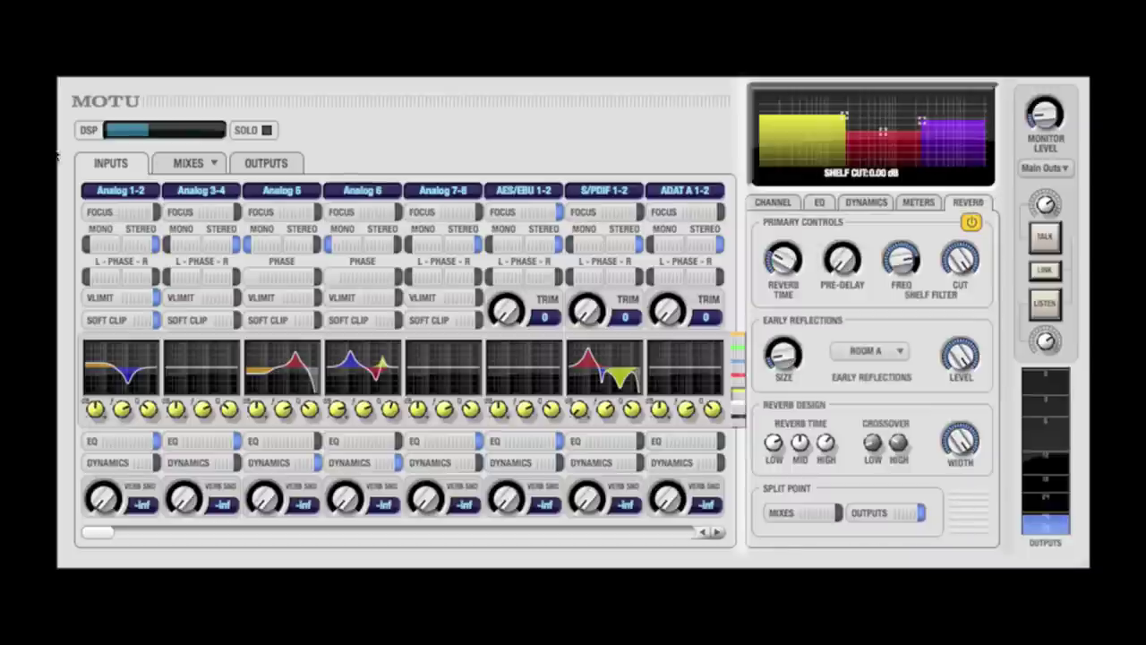
click(189, 166)
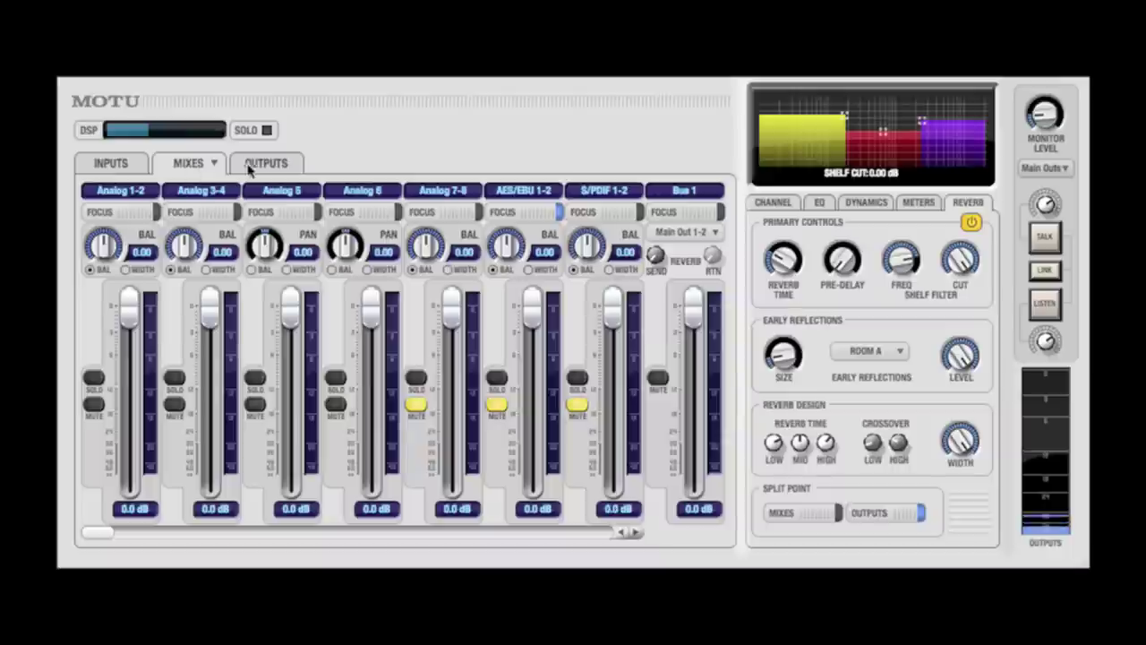
click(255, 165)
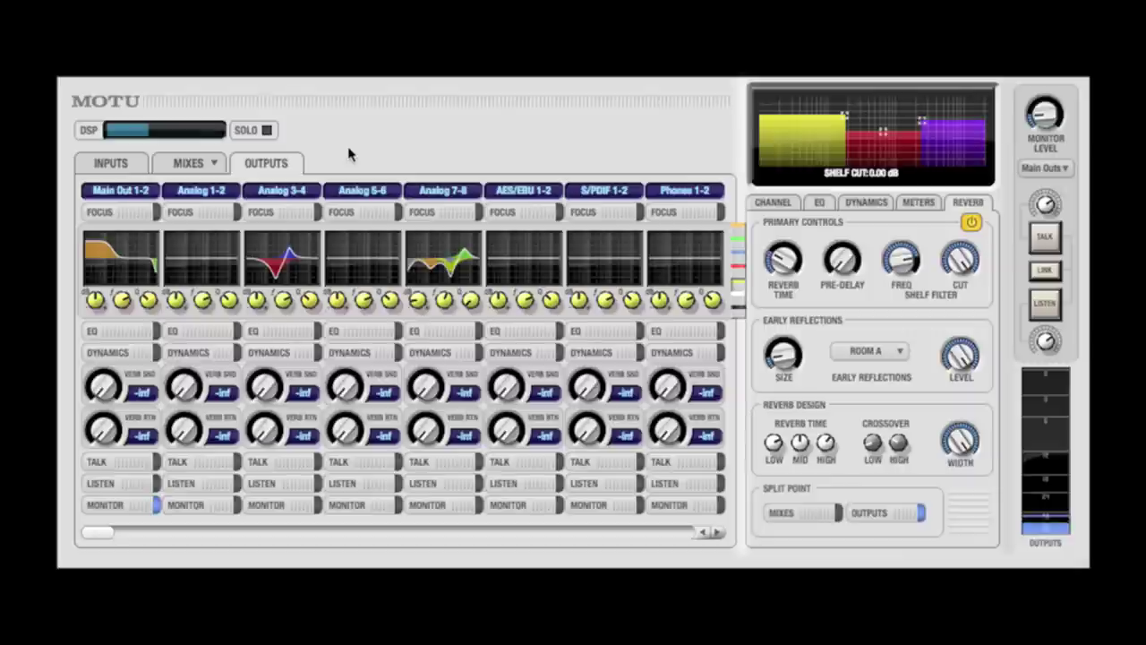
click(128, 164)
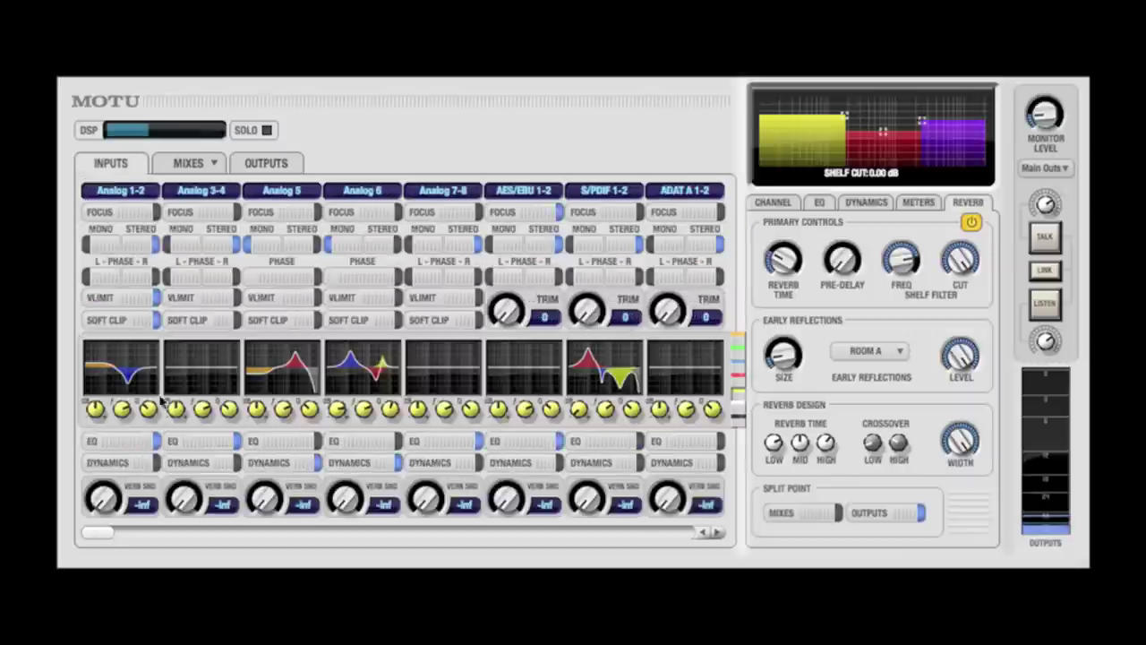
drag(103, 498, 106, 483)
drag(185, 512, 262, 510)
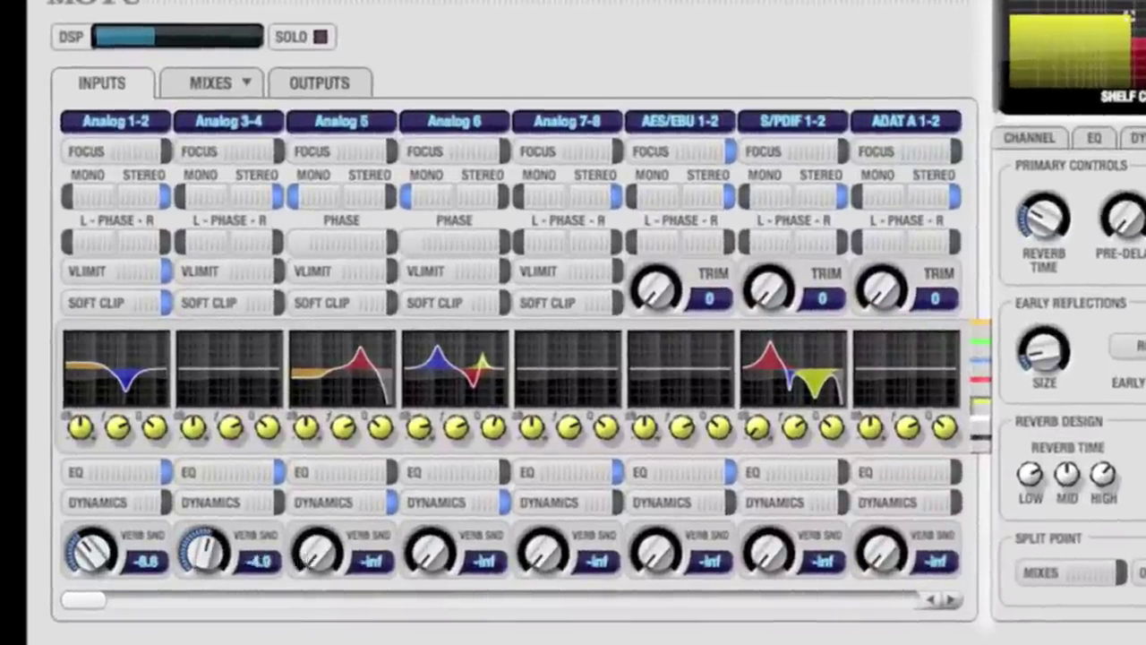
drag(303, 556, 315, 553)
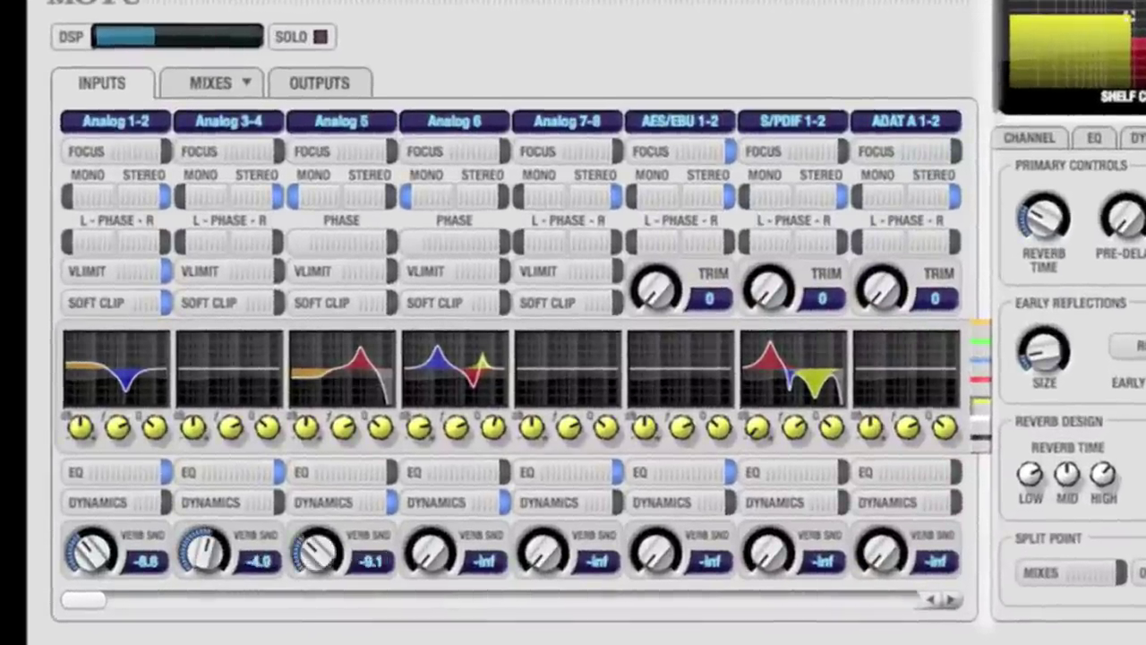
- Select Bus 1, move the reverb split point to outputs, and raise Analog 1-2 and 5-6 returns (-4.9)
click(251, 83)
click(275, 81)
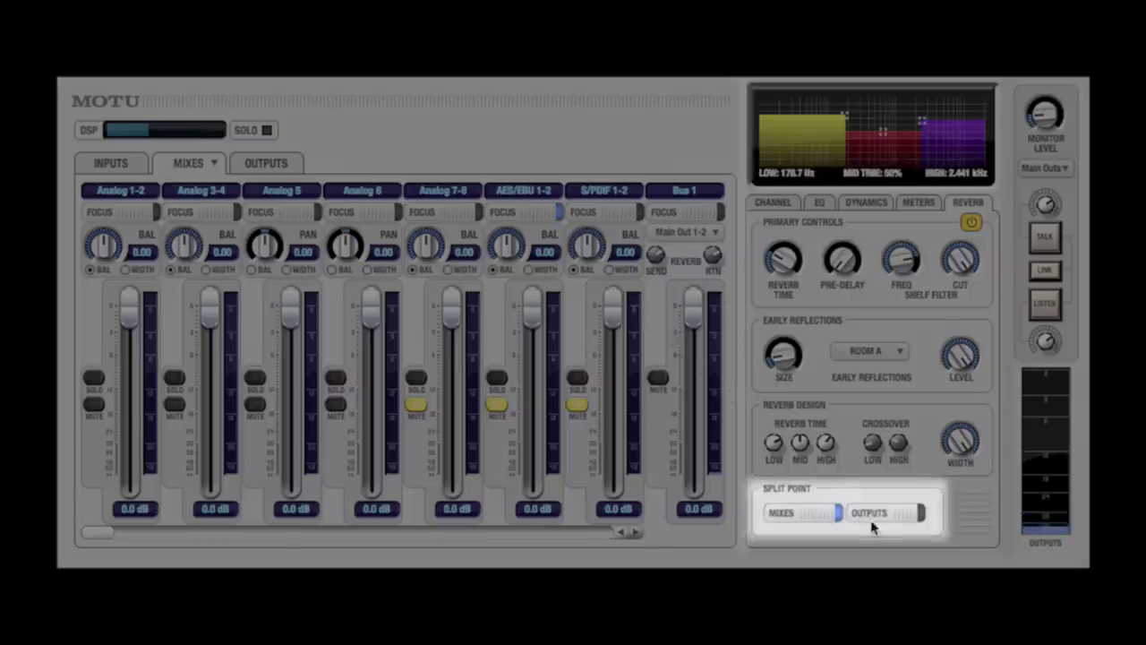
click(883, 518)
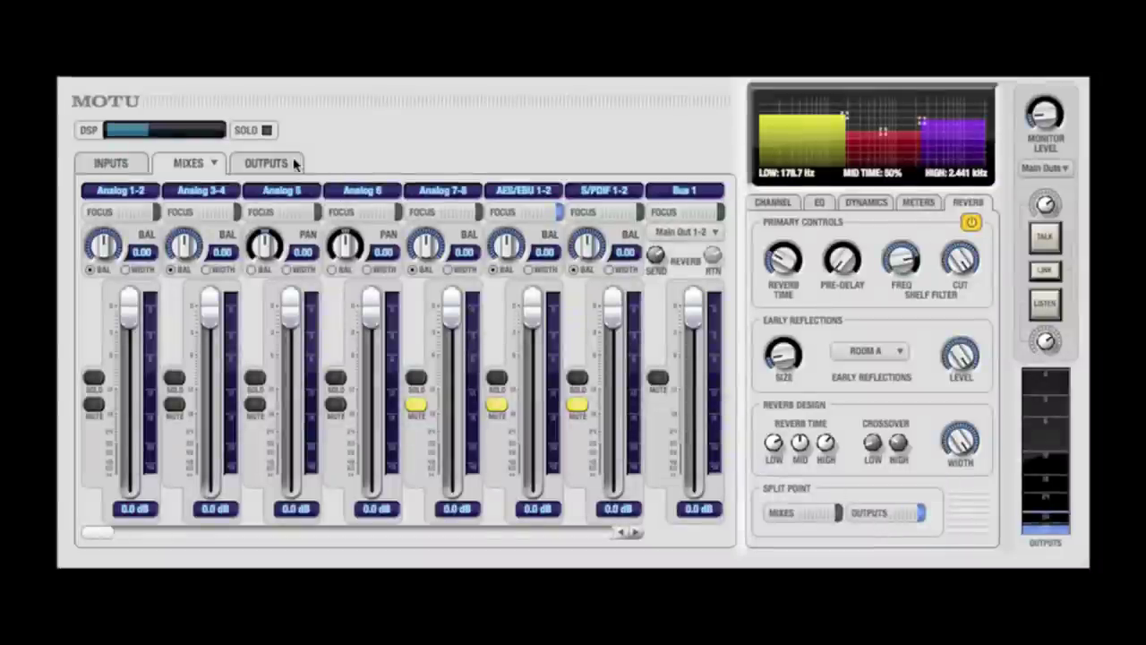
click(292, 163)
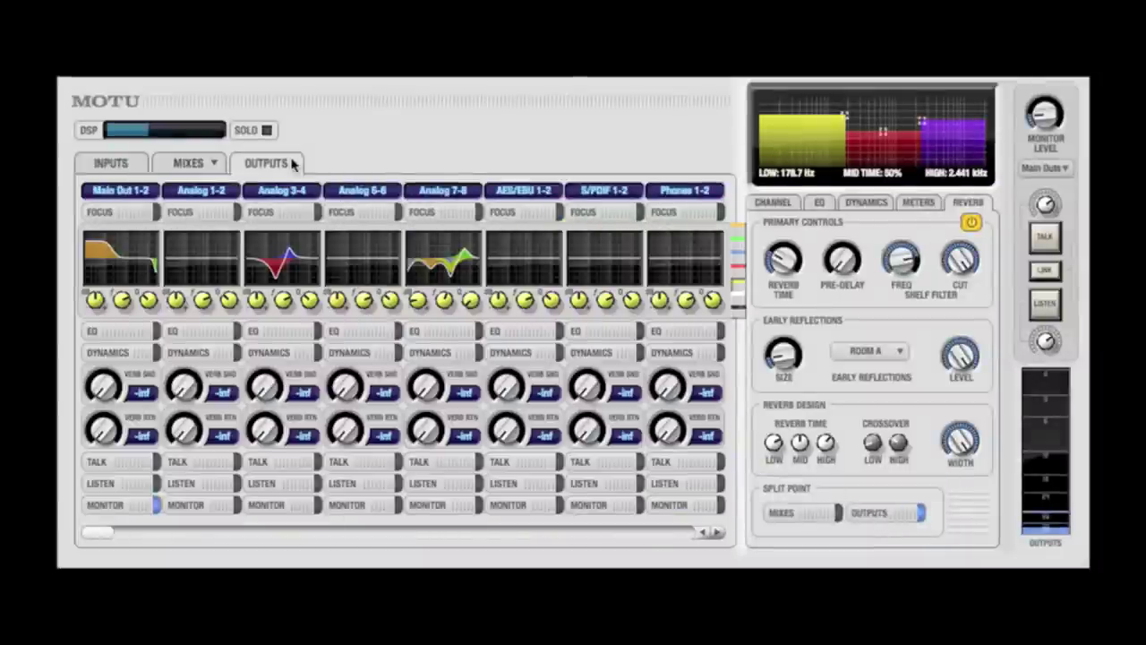
drag(185, 434, 184, 428)
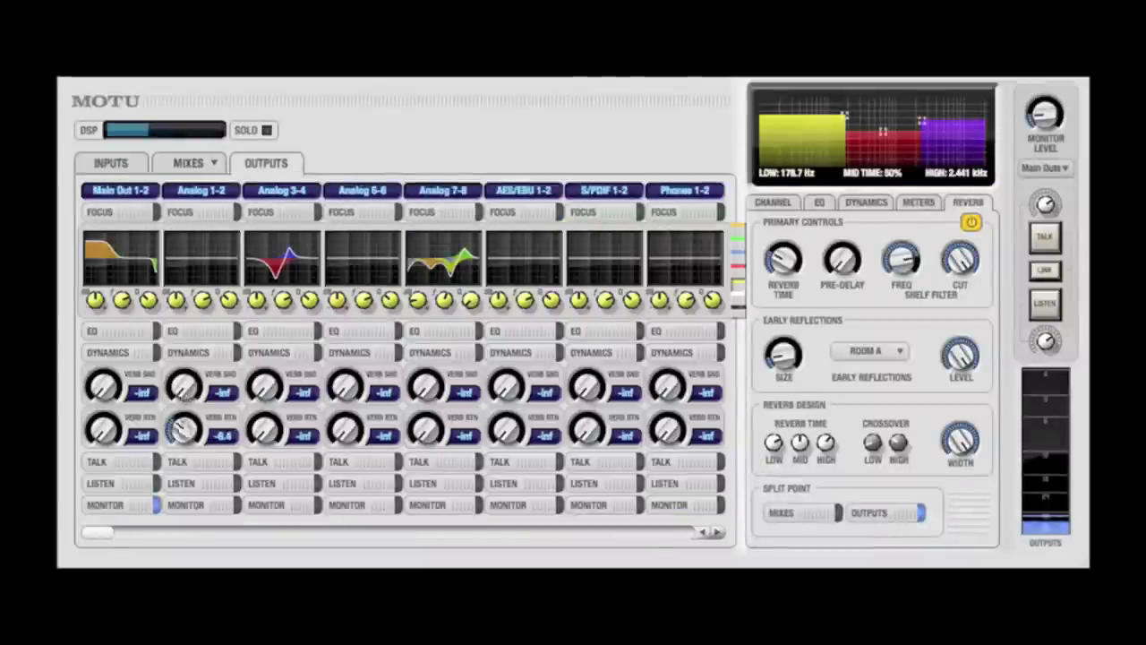
drag(344, 433, 342, 417)
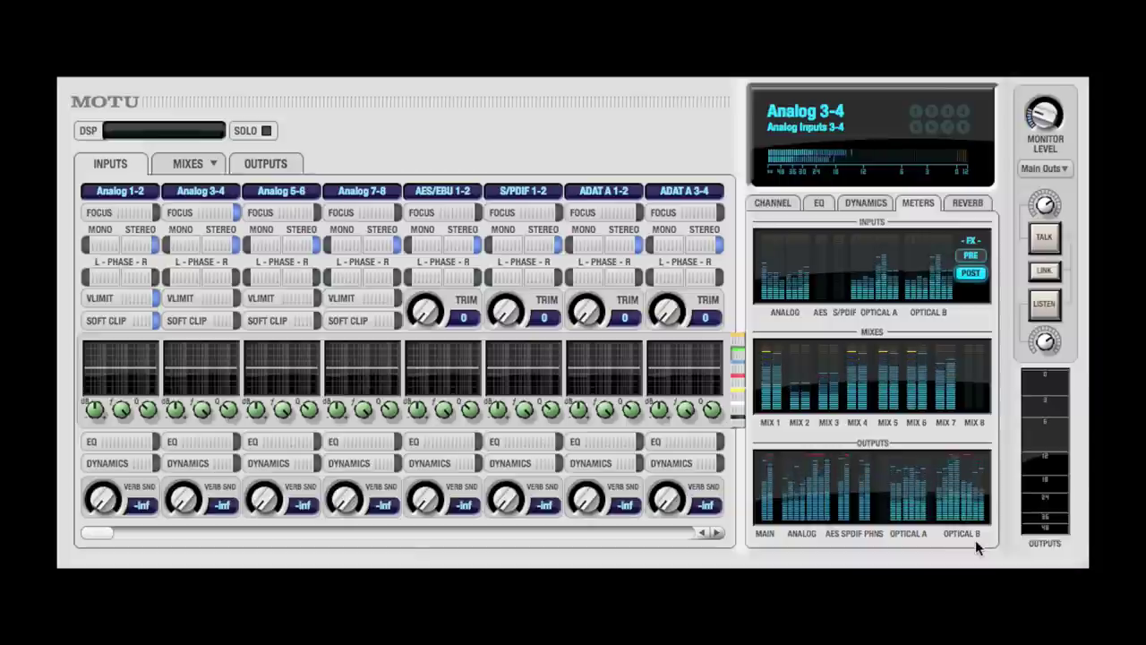
- Toggle the input meters between PRE and POST effects, ending on PRE
click(970, 255)
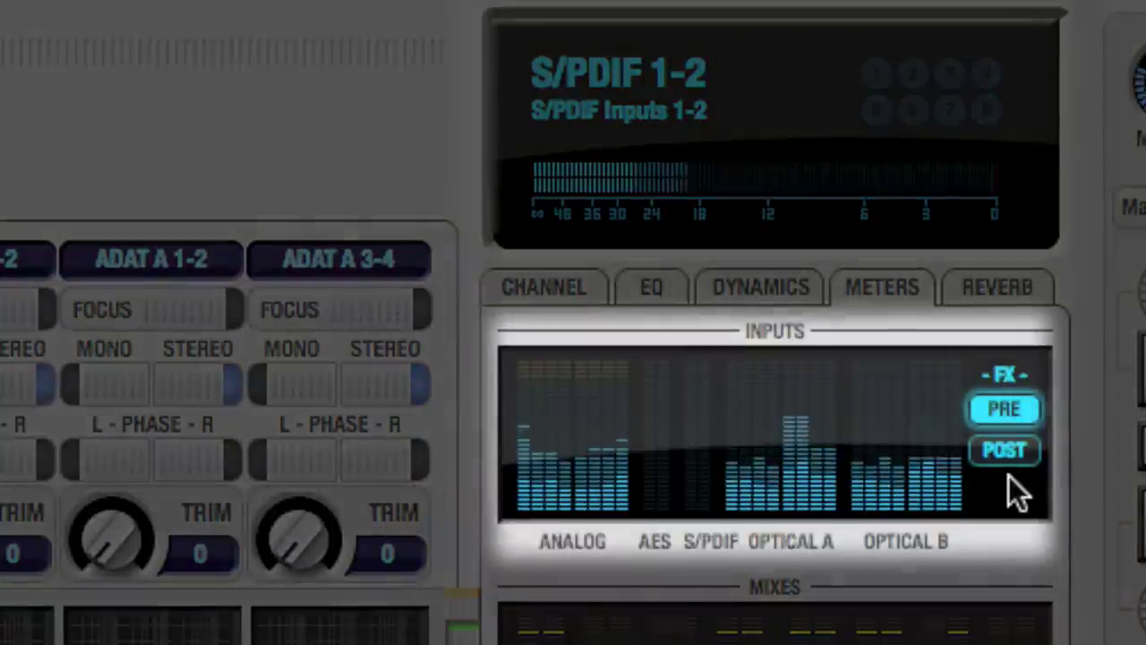
click(1014, 442)
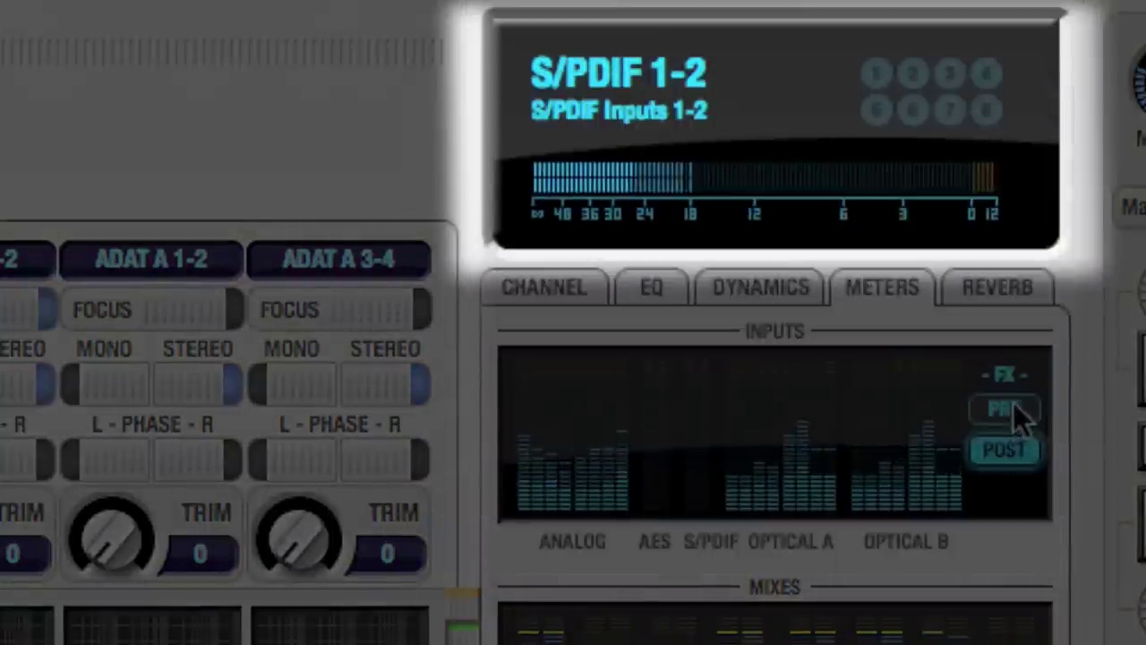
click(1014, 404)
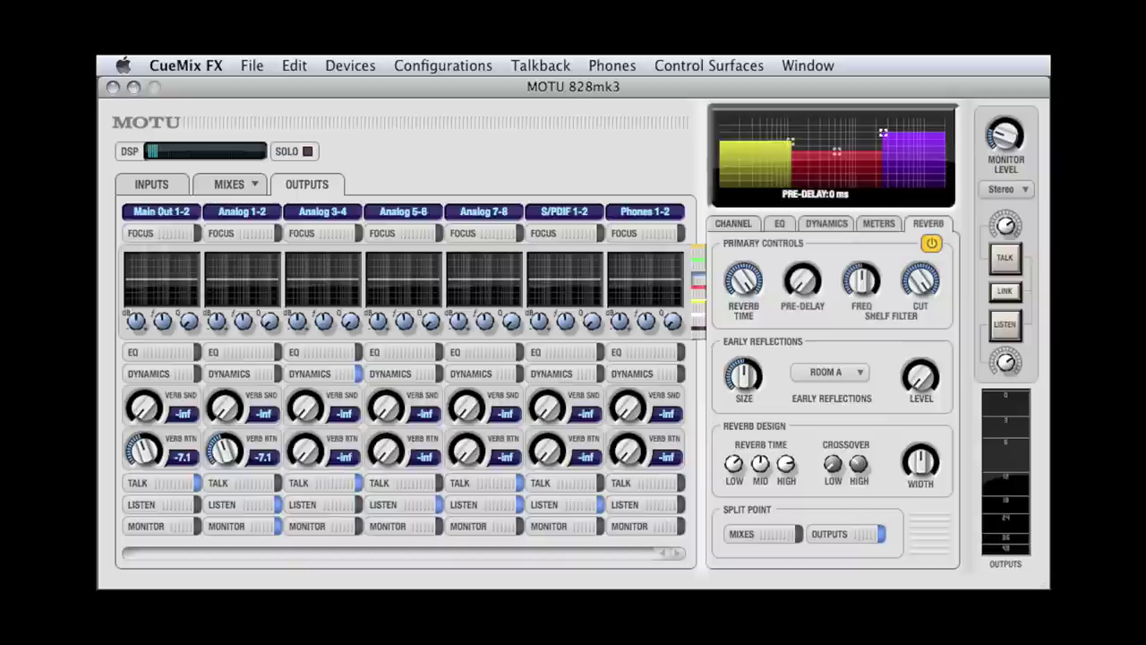
- Create a configuration named 'My new config' and confirm it is active in the Configurations menu
click(486, 65)
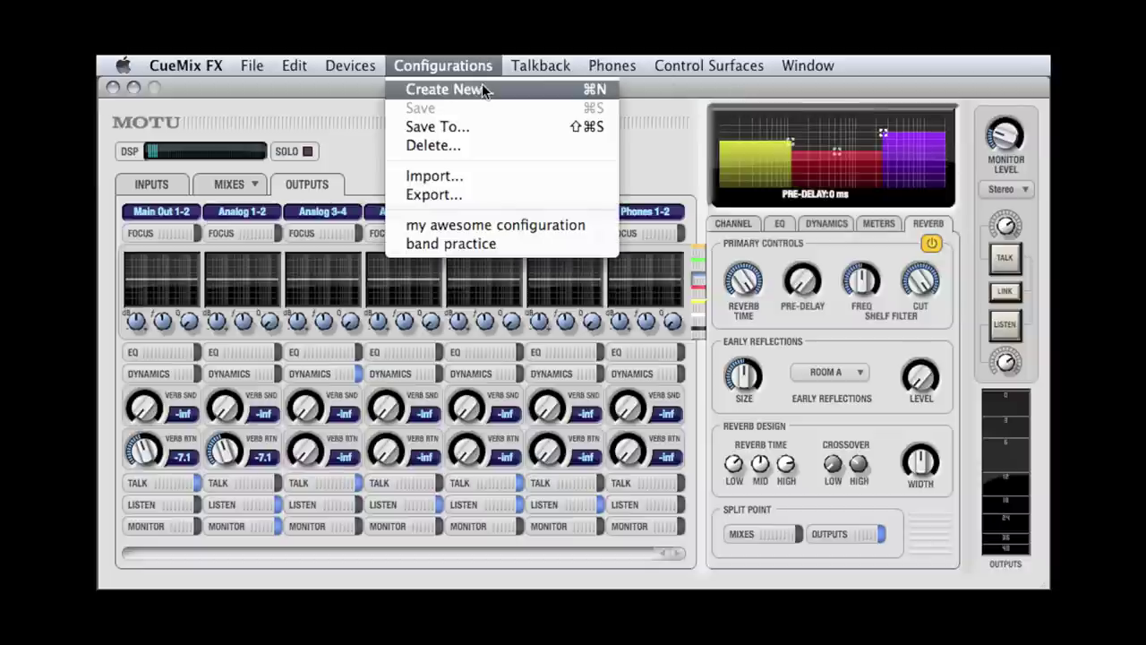
click(482, 89)
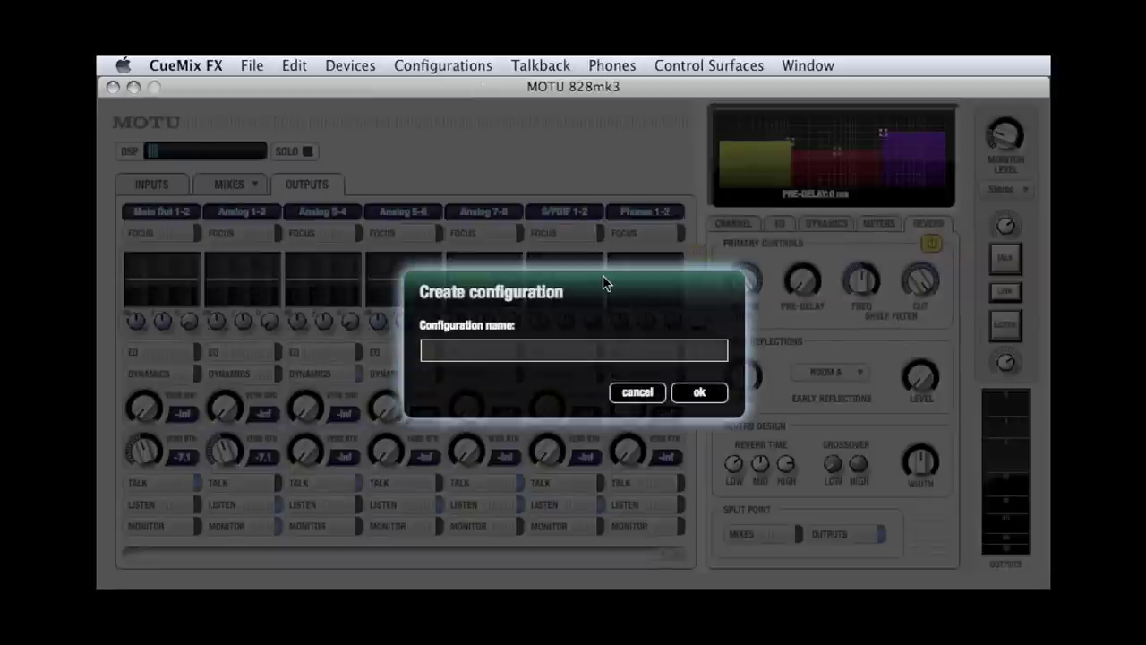
text(My new config)
key(Return)
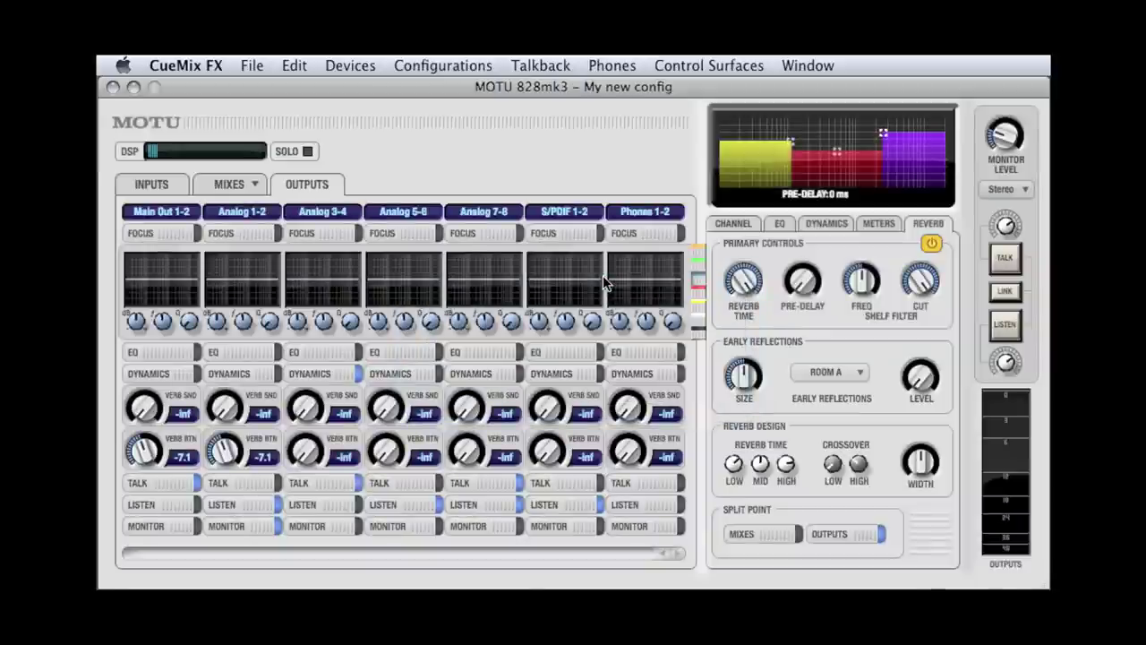
click(464, 62)
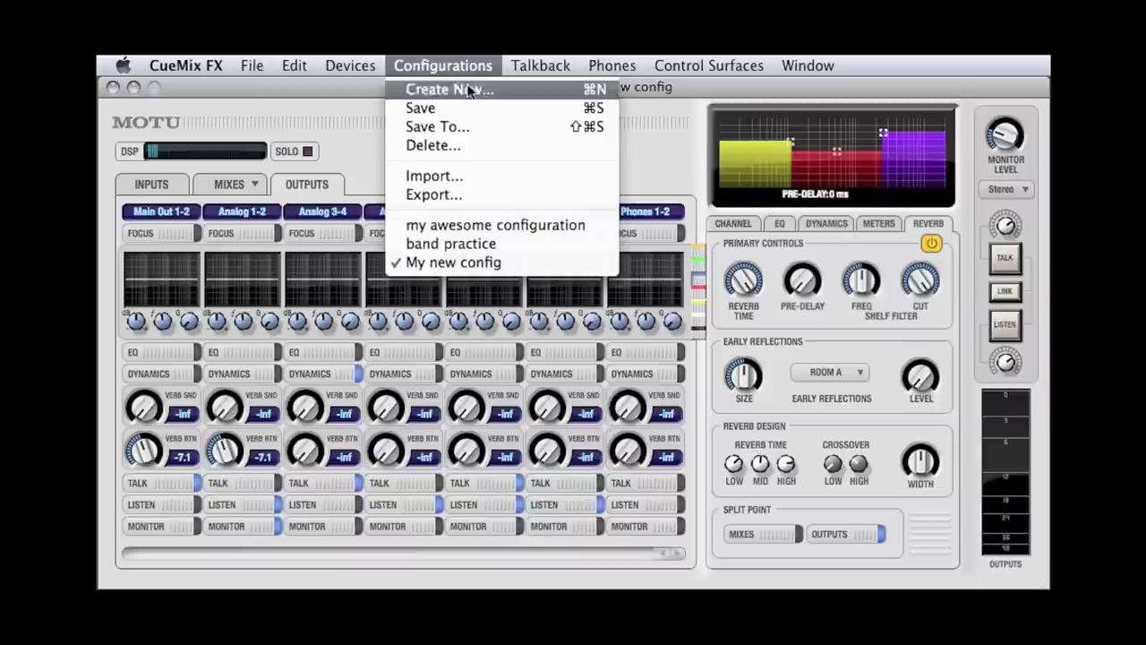